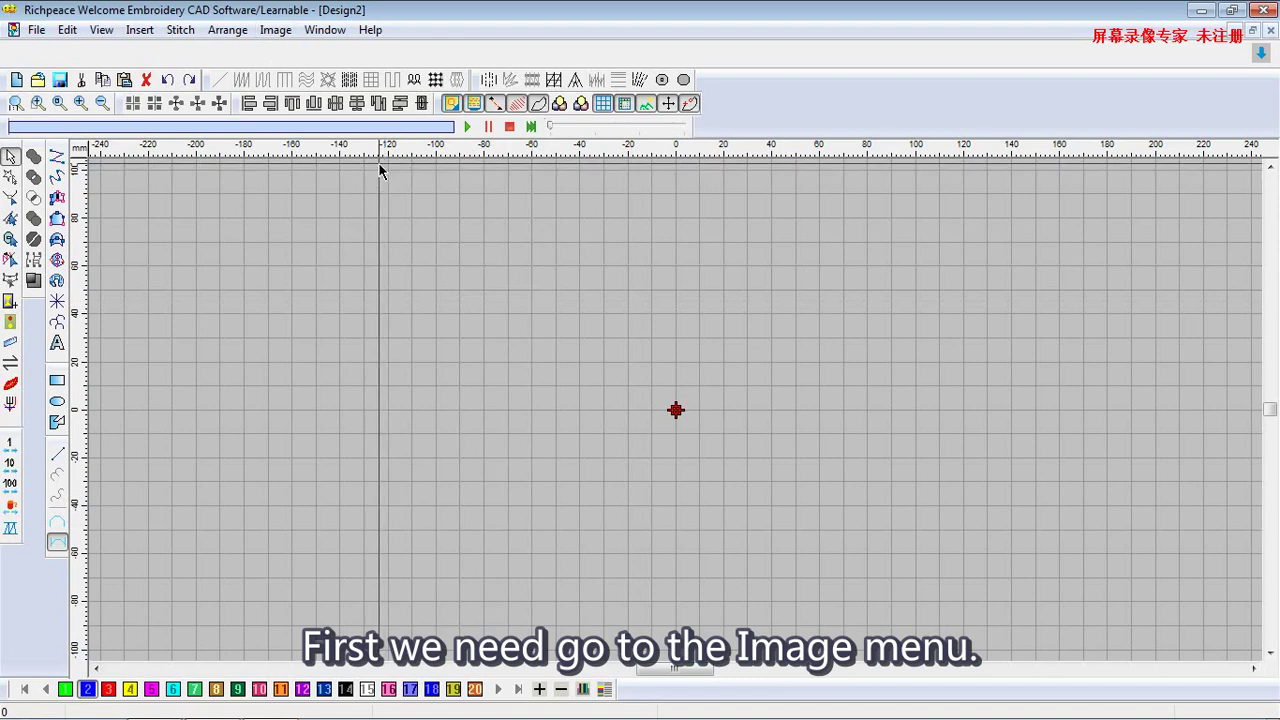
Insert the ABCDEFG lettering PNG image from the Desktop as the base picture
left_click(283, 33)
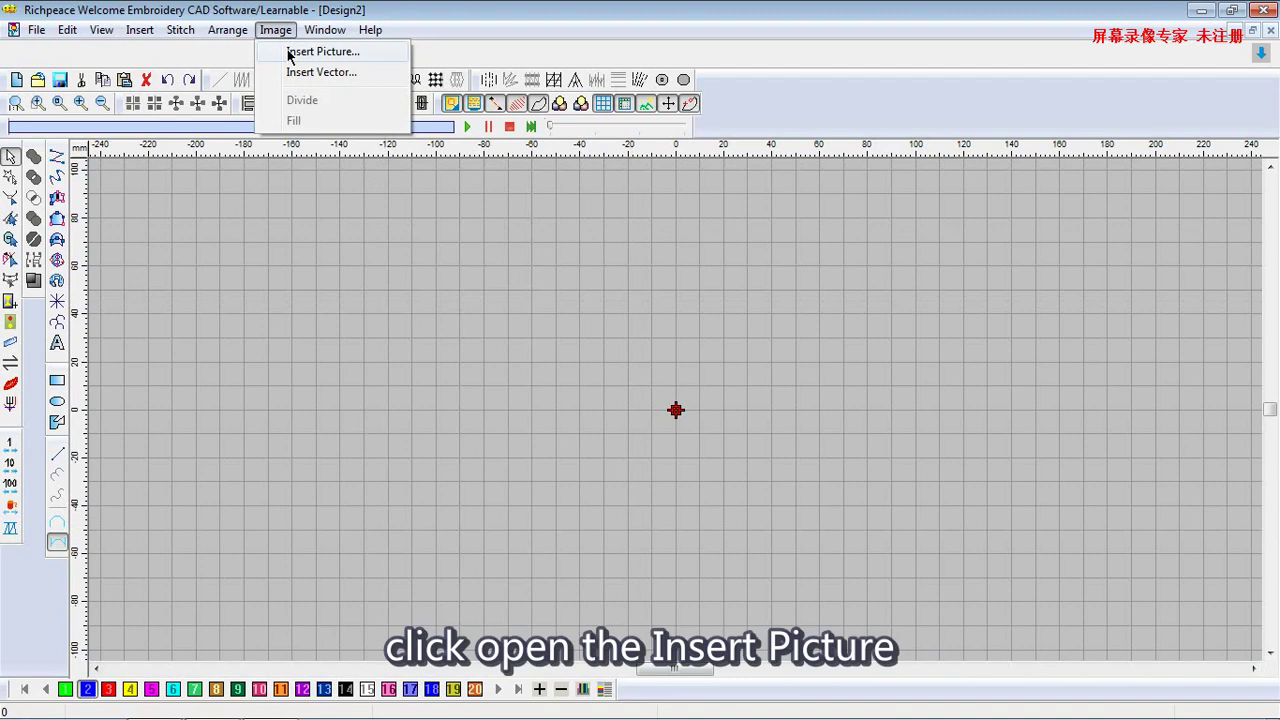
left_click(320, 52)
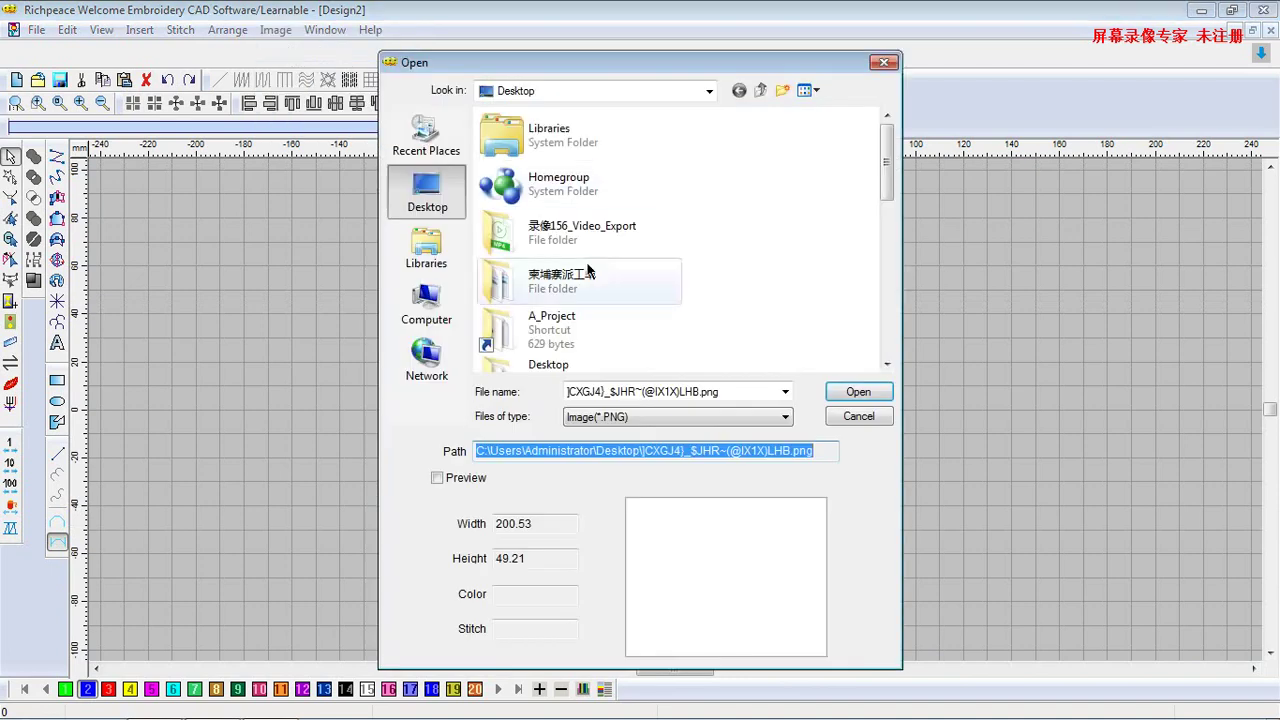
left_click_drag(885, 165, 886, 312)
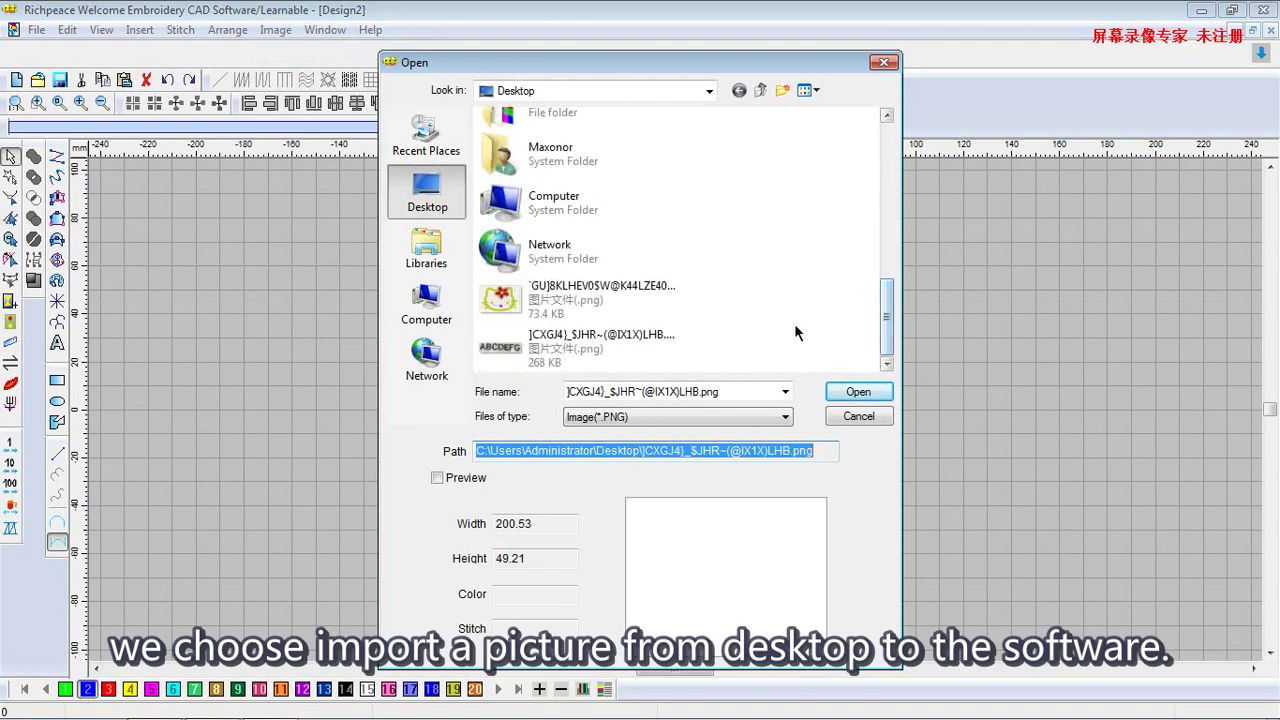
left_click(590, 350)
left_click(858, 393)
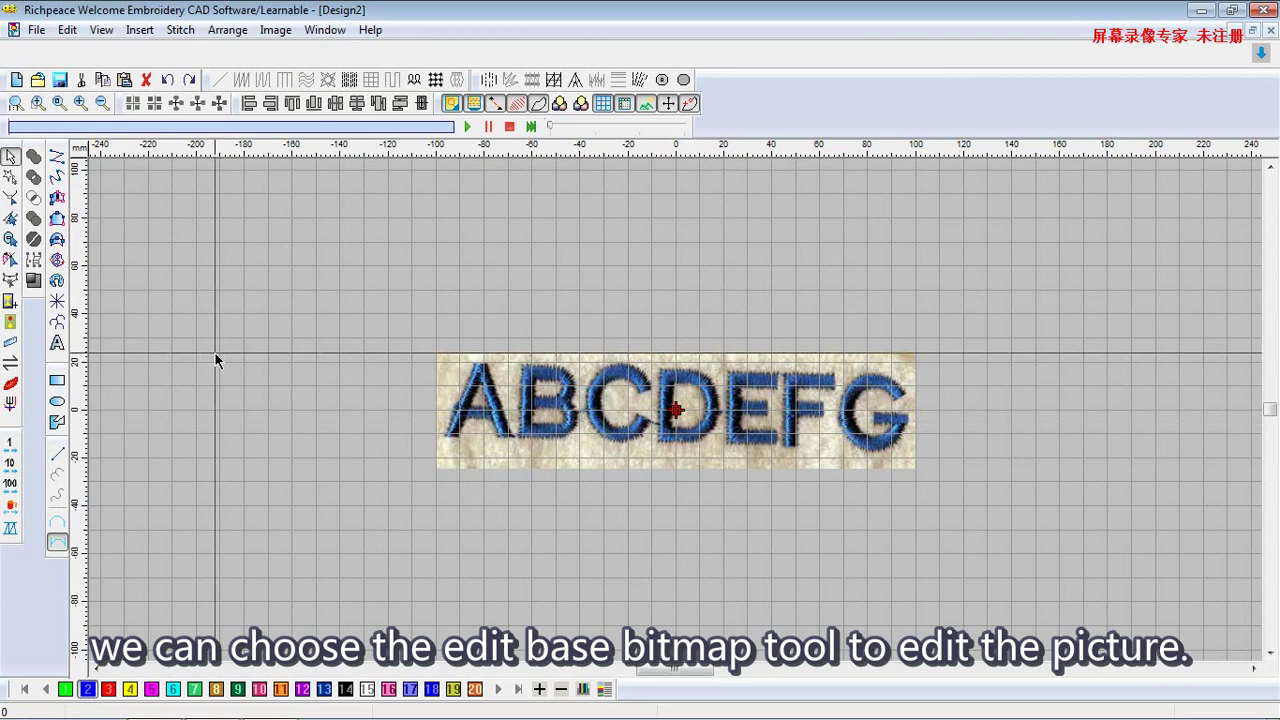
Move the base bitmap up about 30 mm and scale it proportionally to about 225 mm wide
left_click(9, 302)
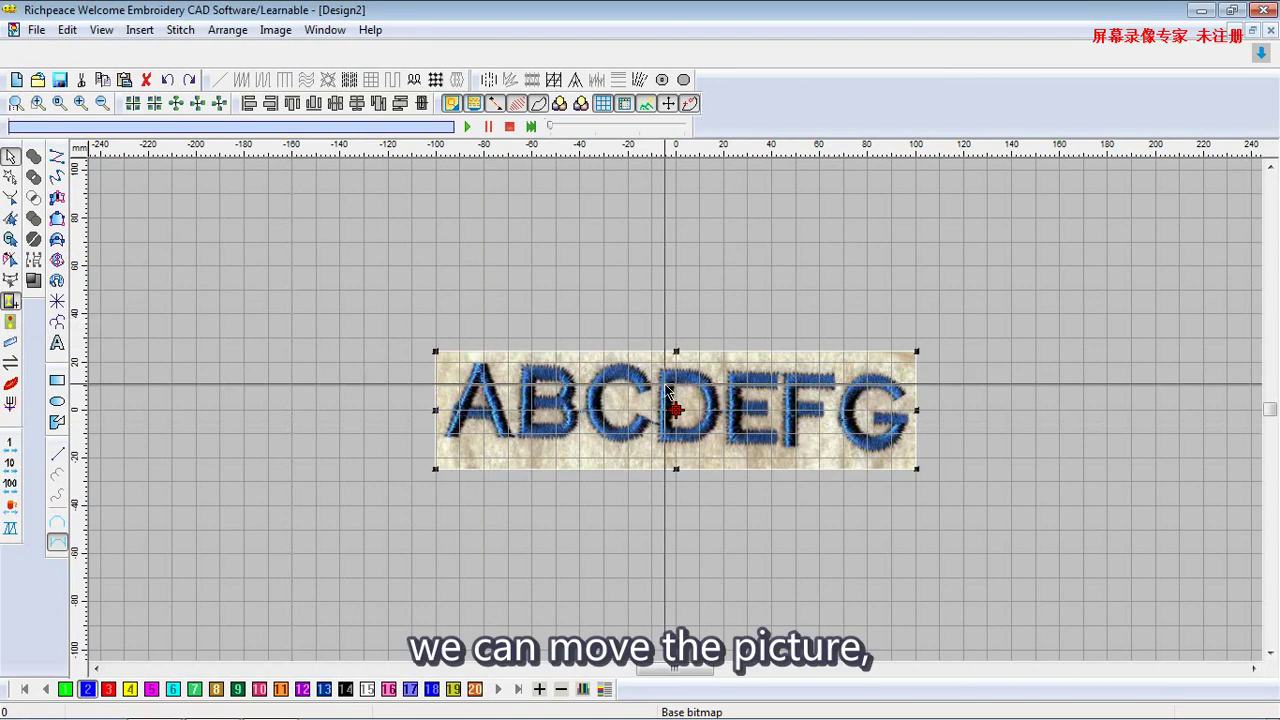
left_click_drag(668, 390, 671, 316)
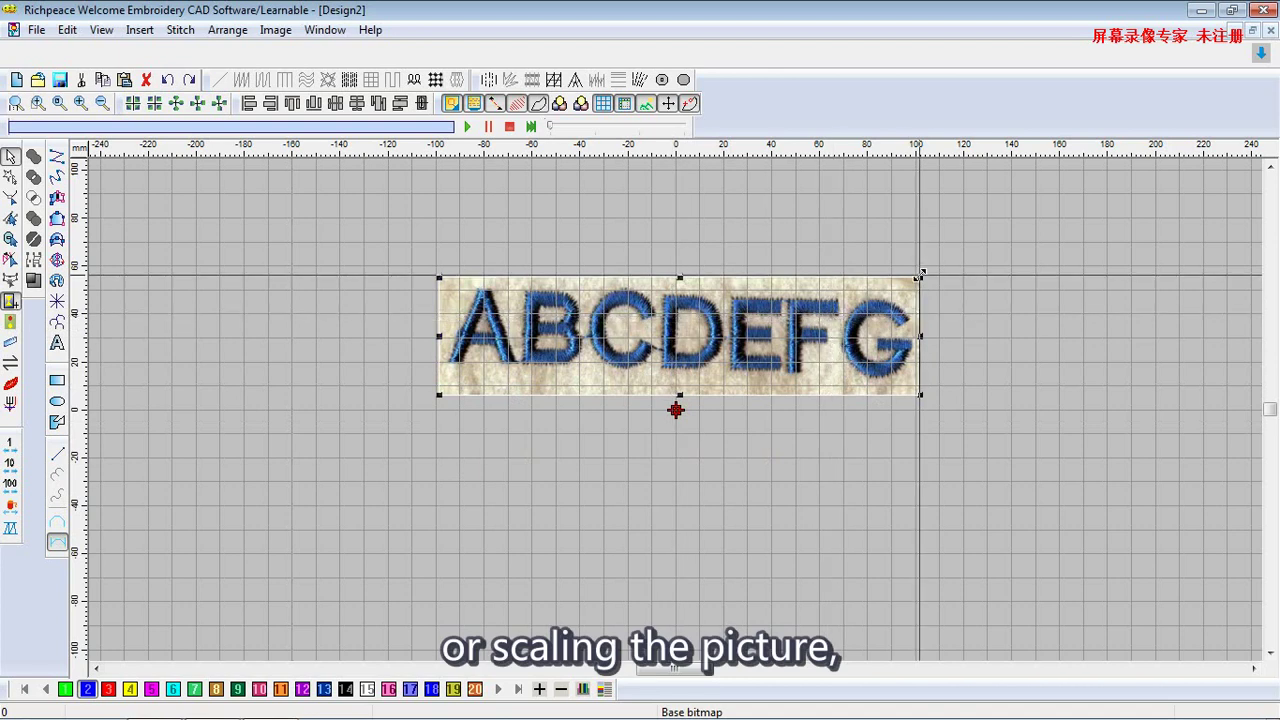
left_click_drag(920, 272, 976, 254)
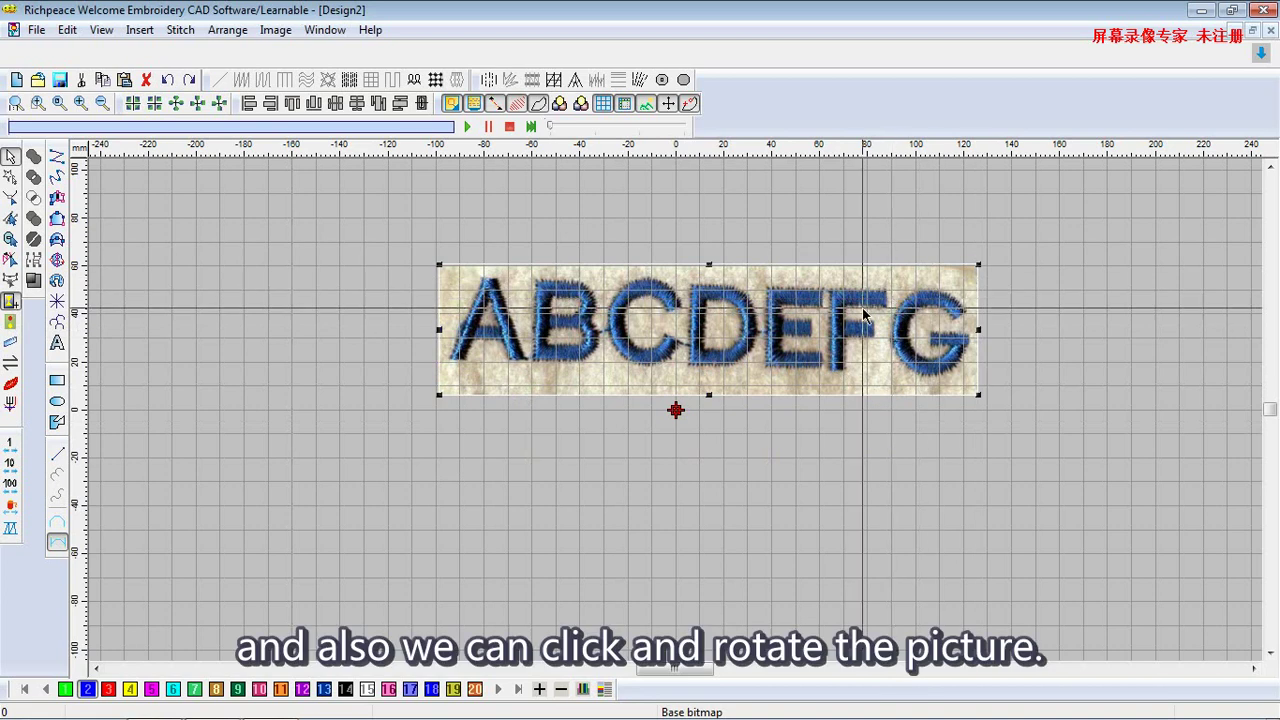
Rotate the base picture slightly clockwise, turn it back to roughly level, and deselect it
left_click(865, 315)
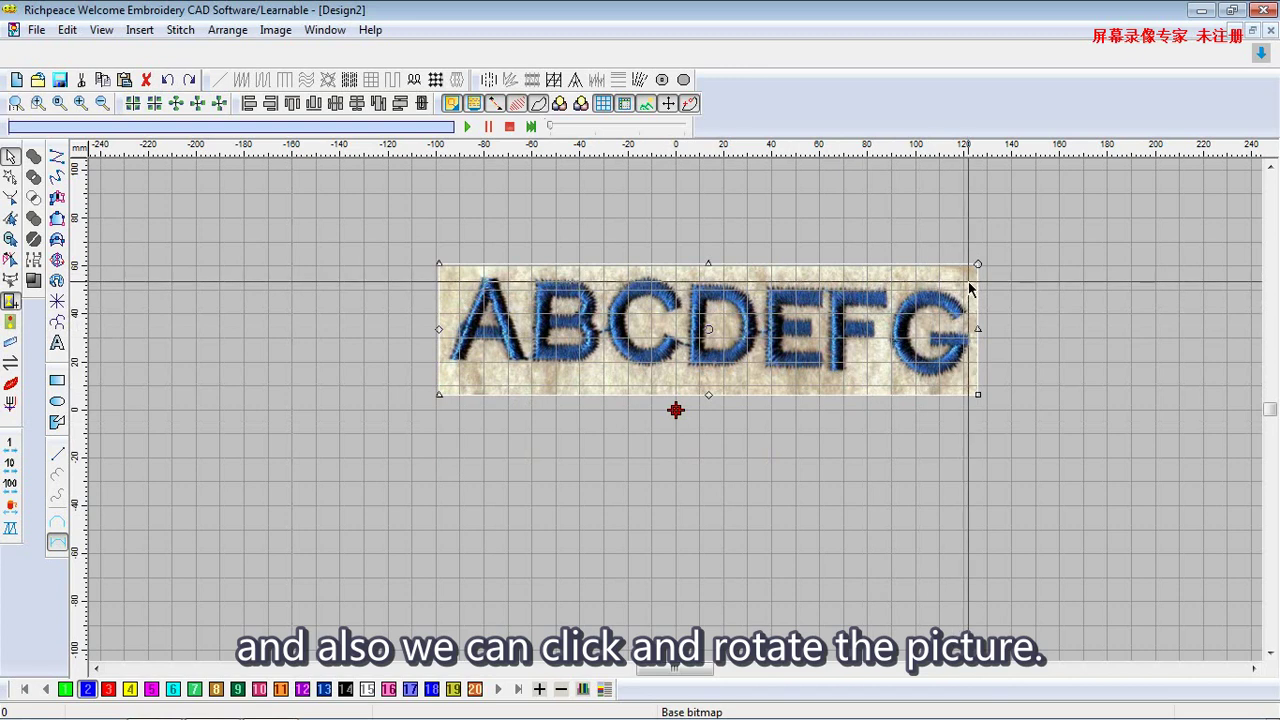
left_click_drag(980, 262, 991, 330)
left_click(935, 315)
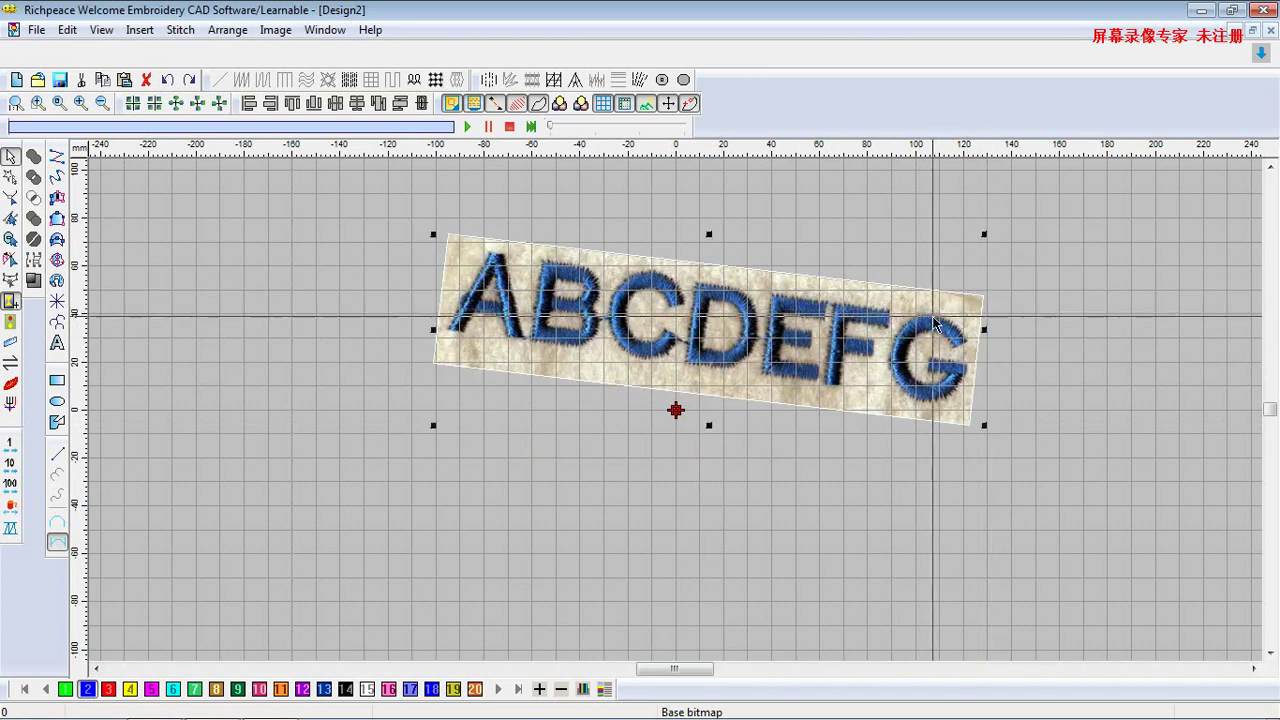
left_click(975, 305)
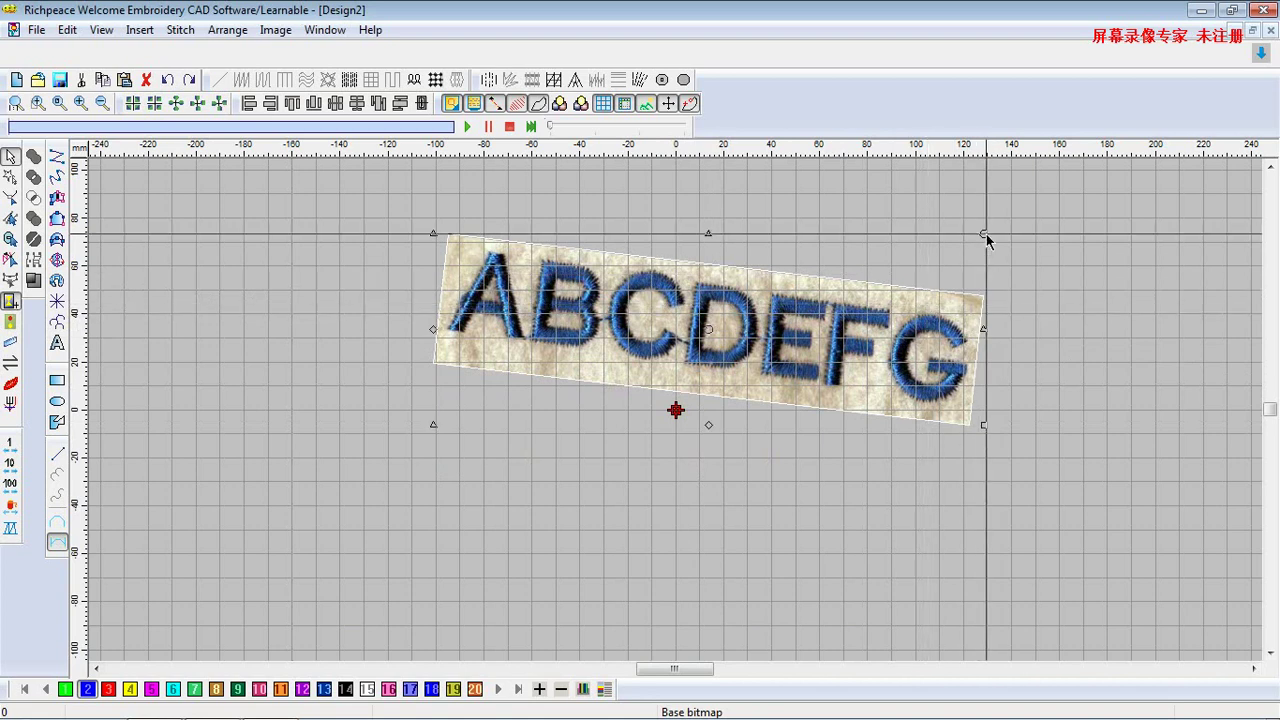
left_click_drag(986, 234, 977, 211)
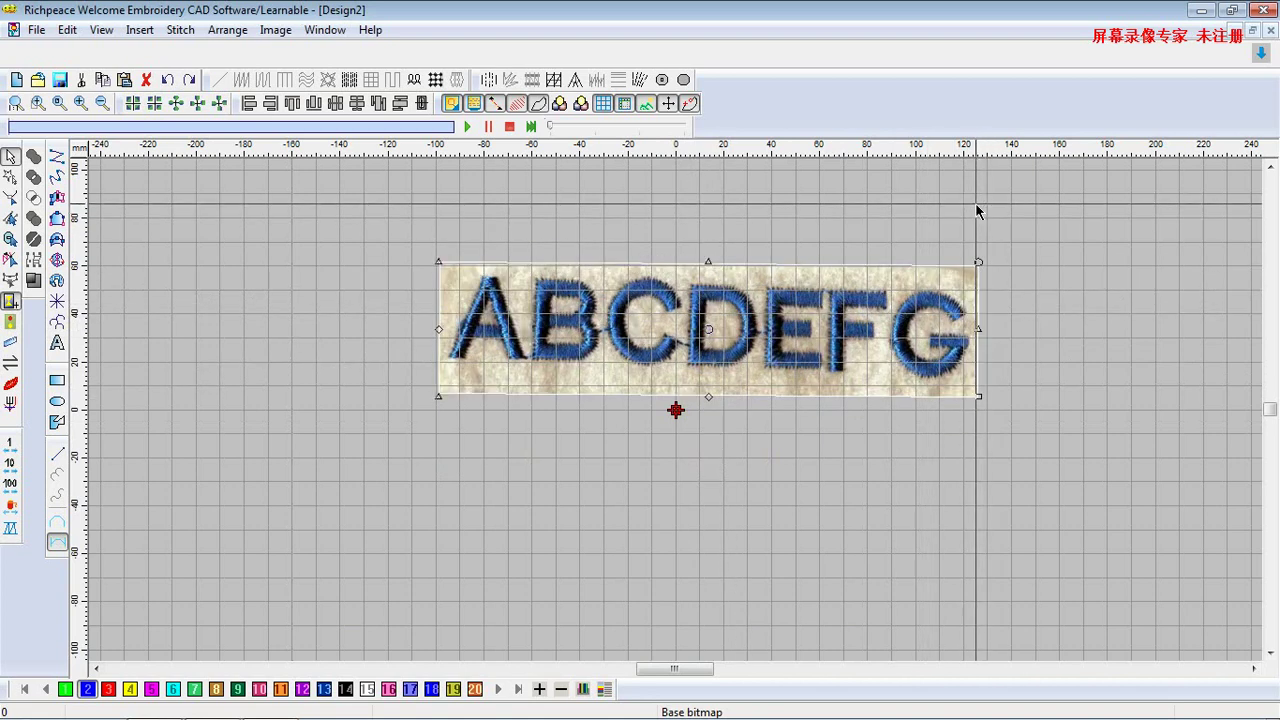
left_click(651, 241)
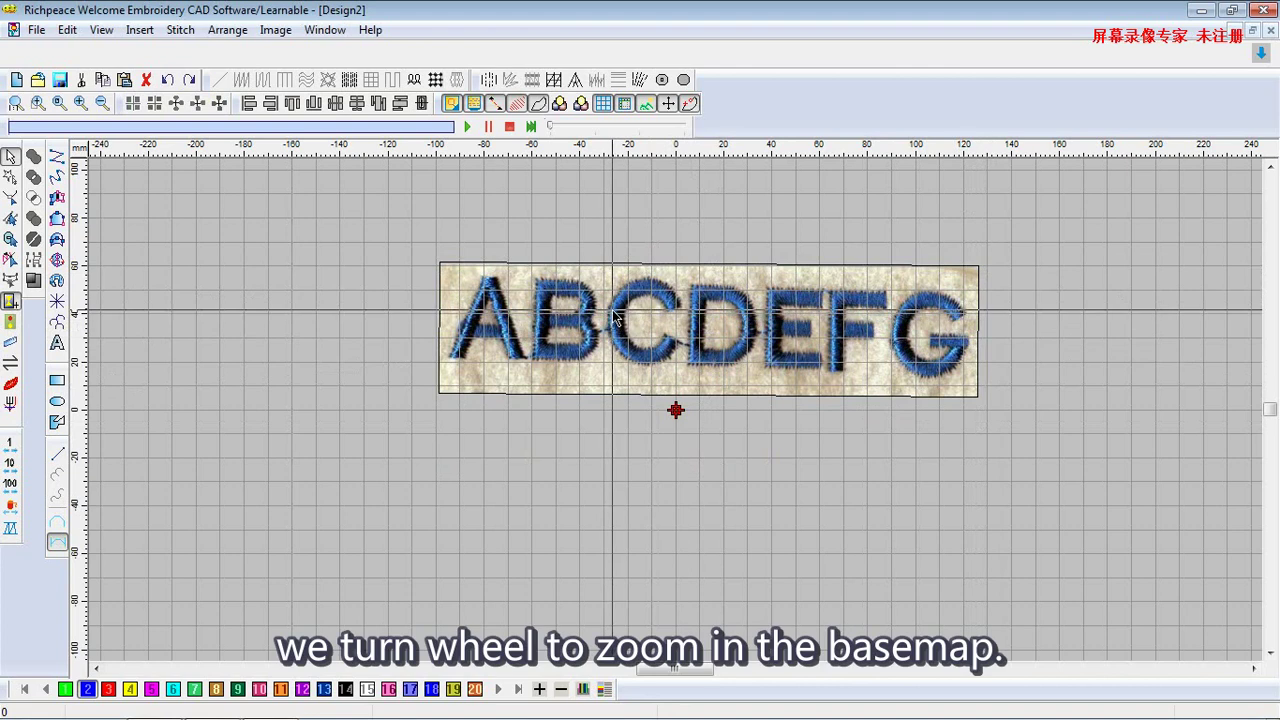
Draw a run stitch about 11 mm long from left to right along the crossbar of the letter A
scroll(614, 316, "down", 1)
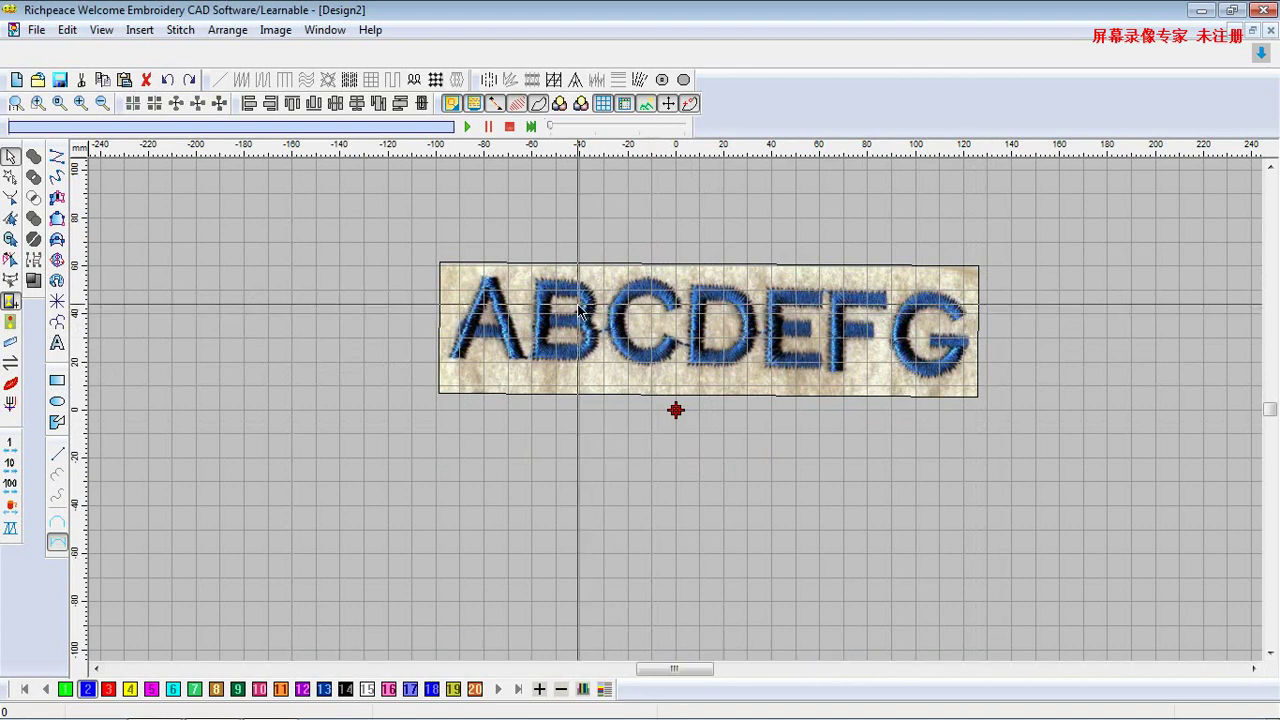
scroll(600, 312, "up", 3)
scroll(580, 305, "down", 1)
scroll(578, 310, "up", 1)
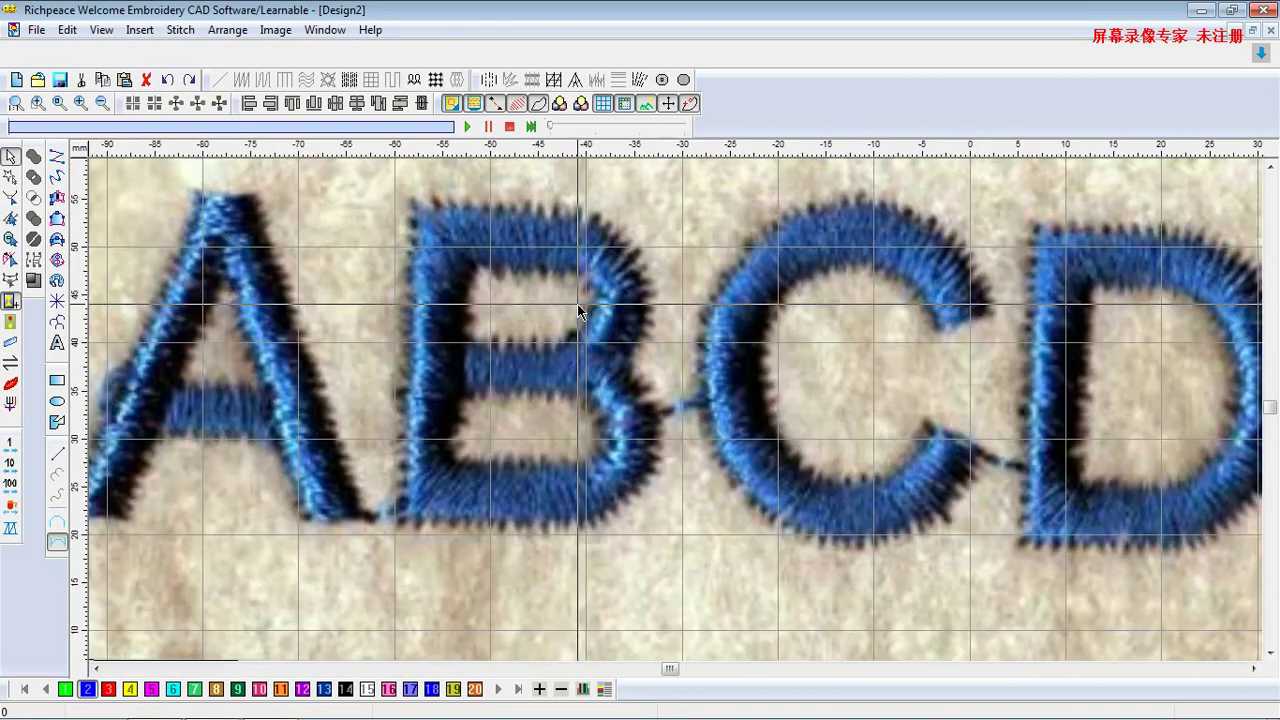
scroll(578, 310, "down", 1)
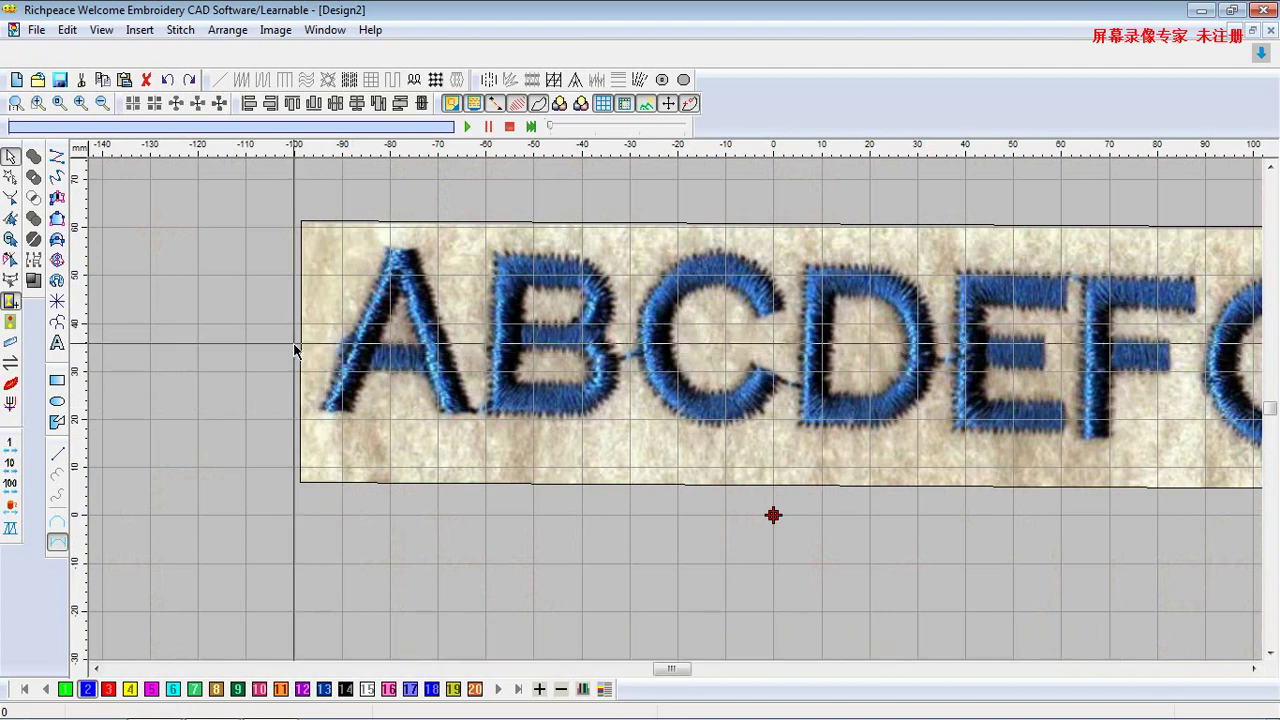
left_click(57, 178)
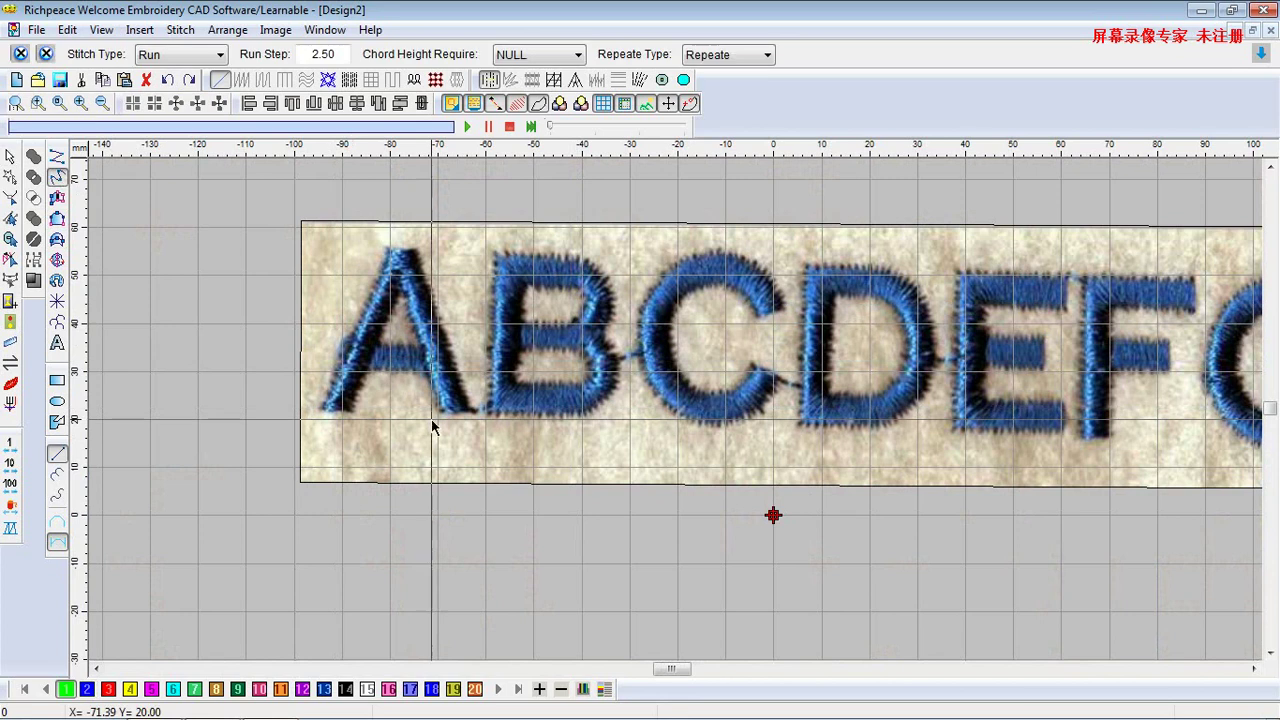
left_click(371, 355)
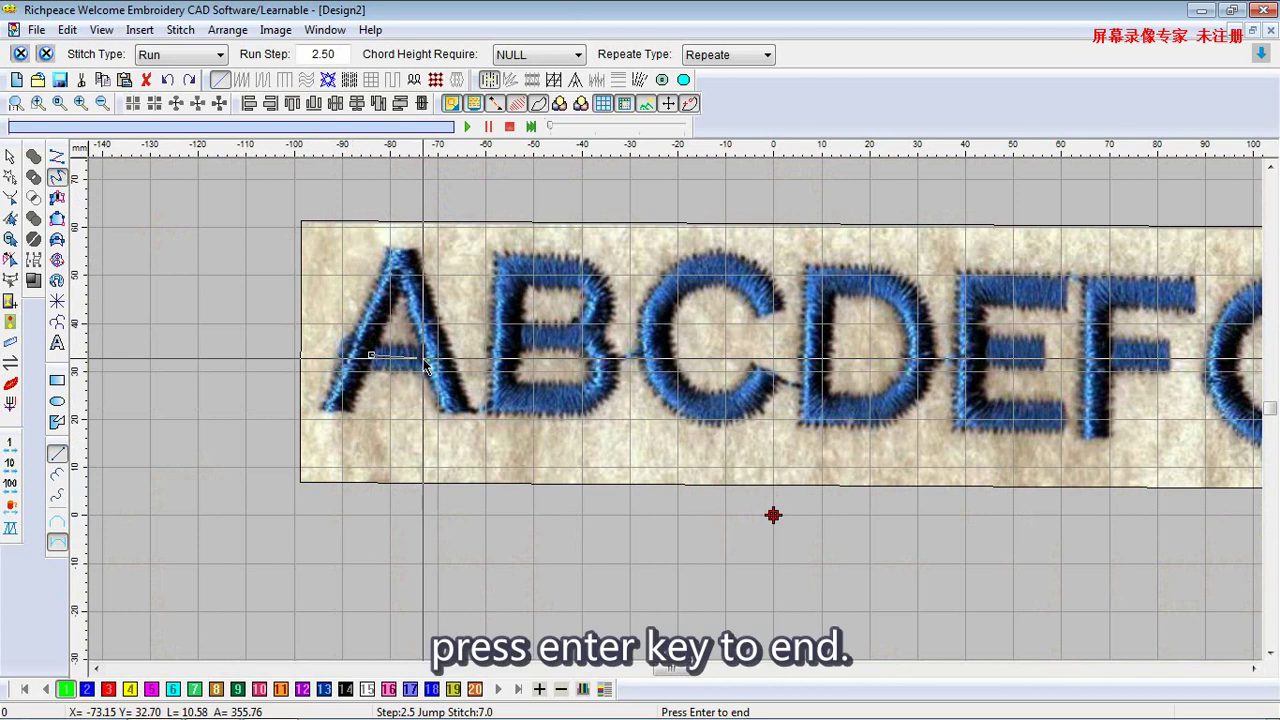
key("Return")
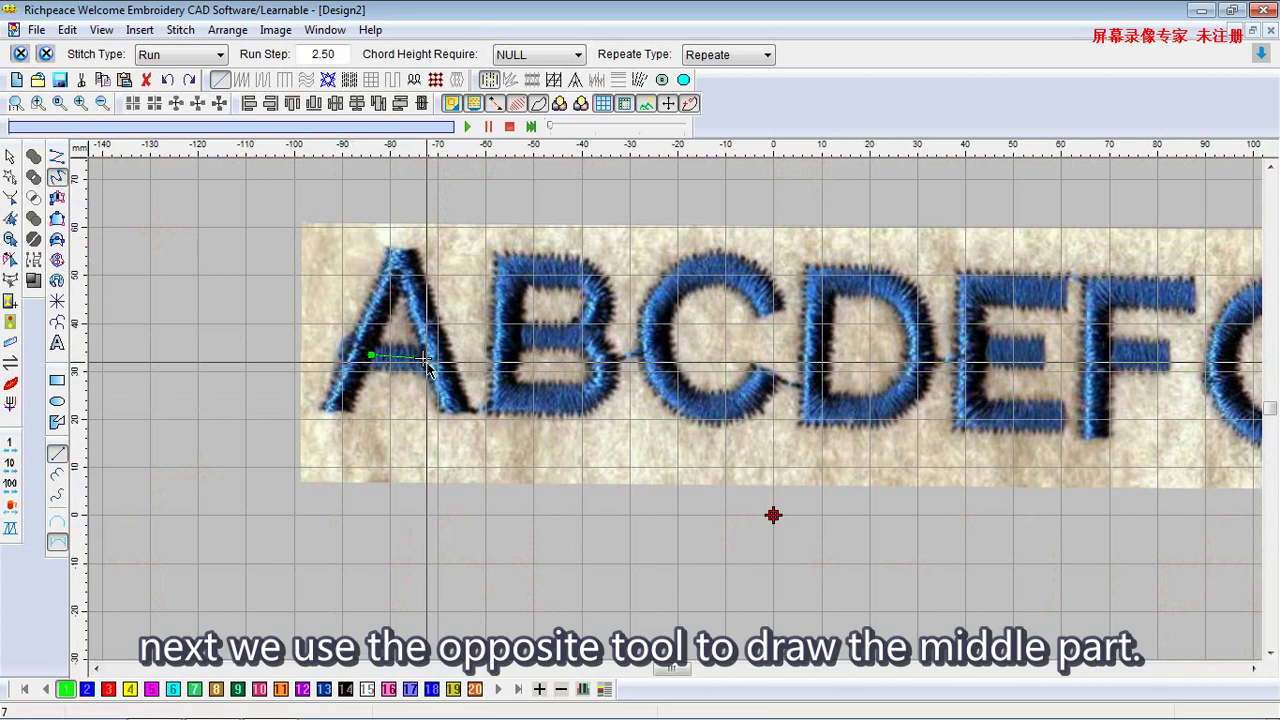
Cover the crossbar of the letter A with satin stitch using the Opposite tool, placing point pairs from right to left
left_click(58, 198)
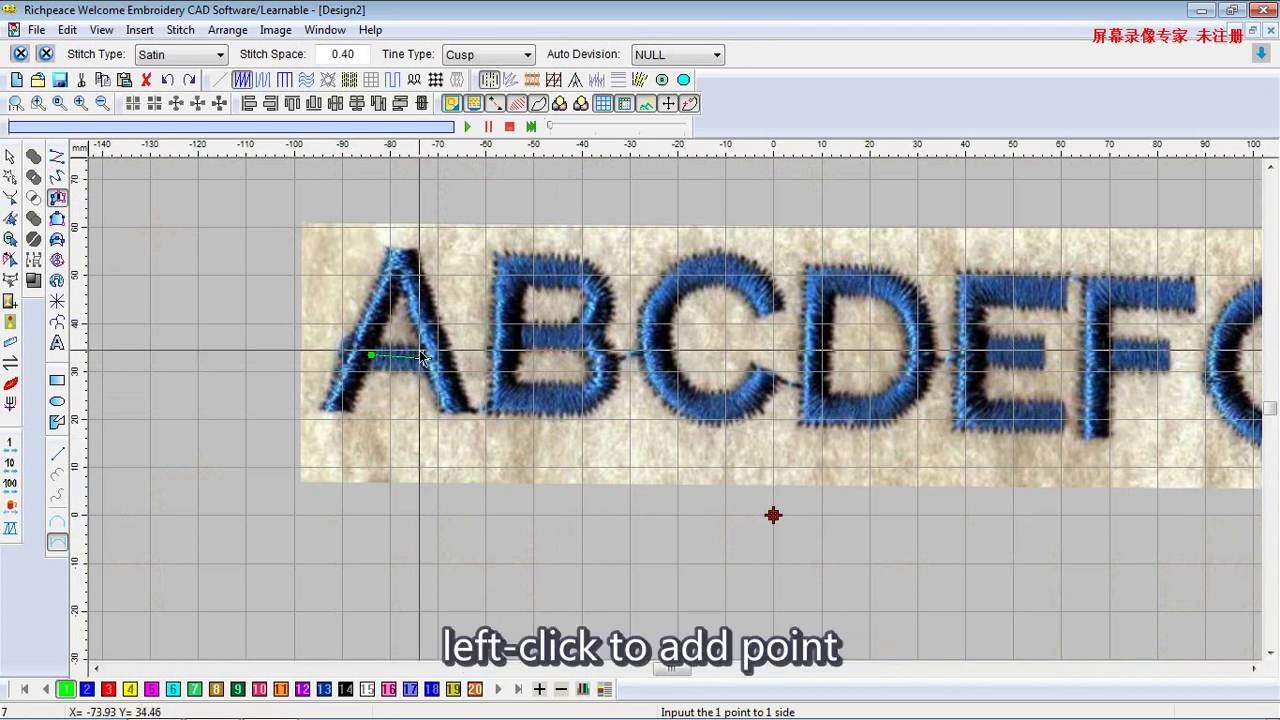
left_click(422, 355)
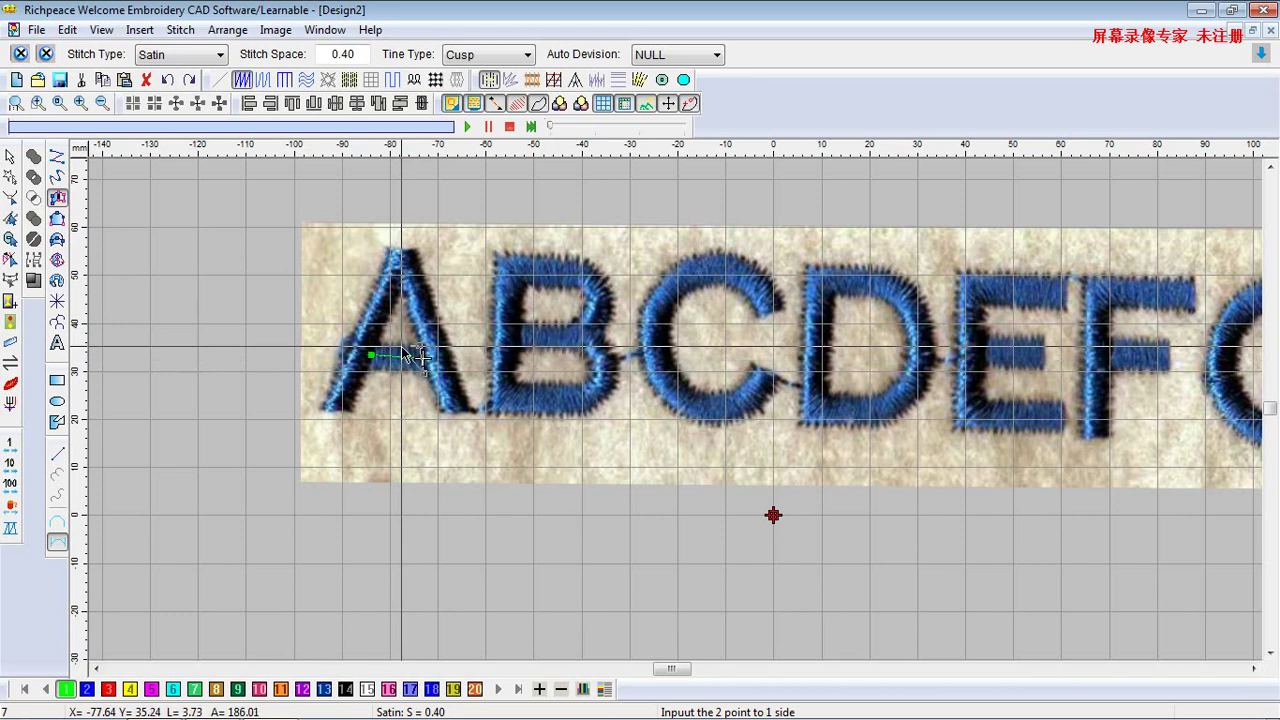
left_click(397, 372)
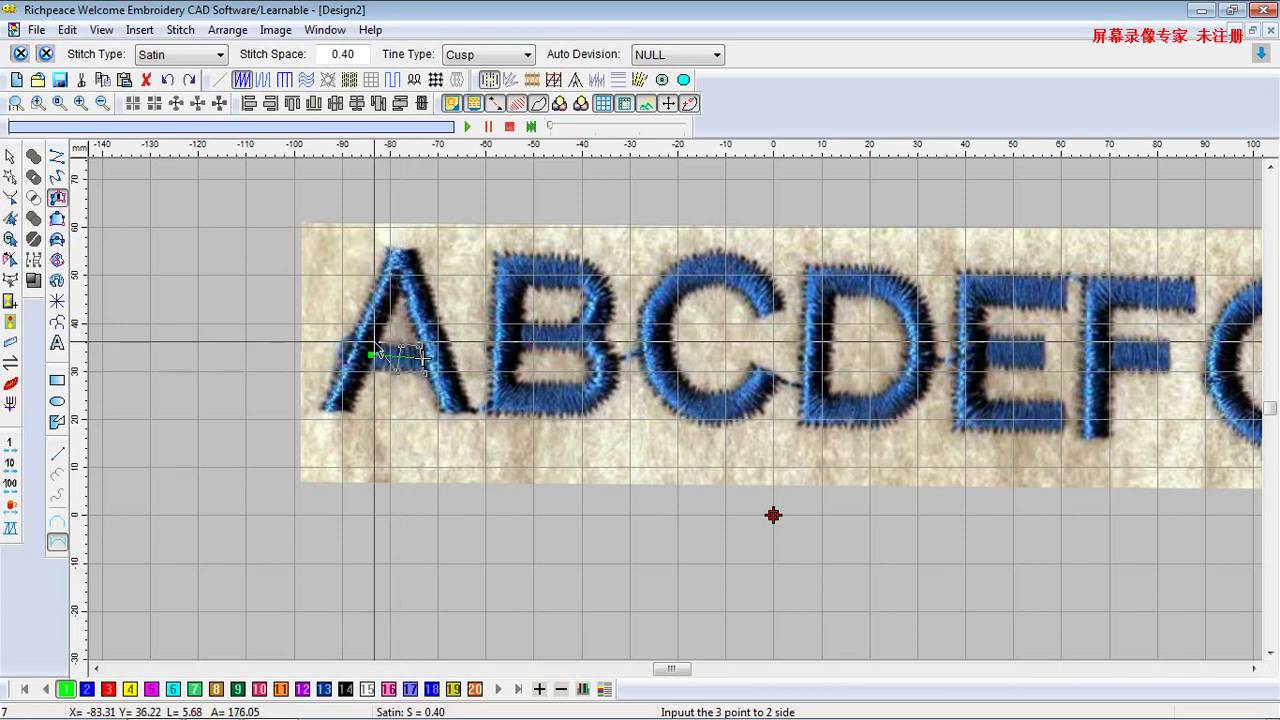
left_click(376, 366)
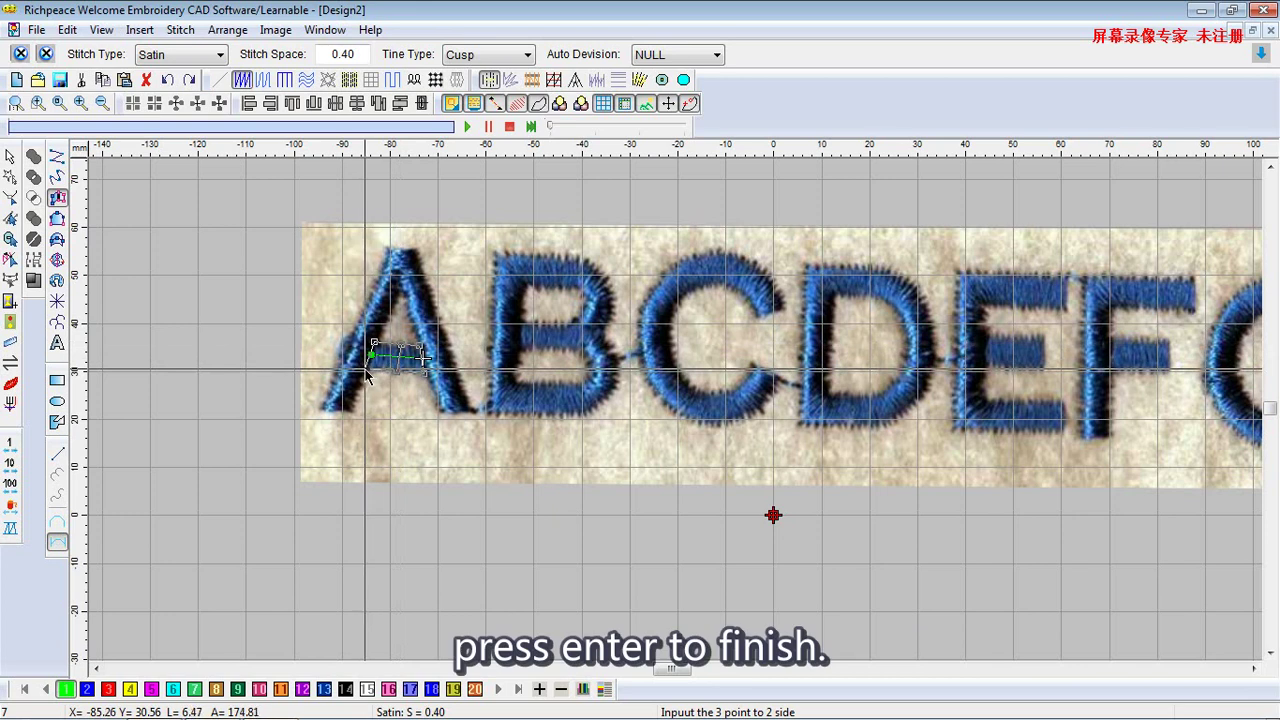
left_click(370, 372)
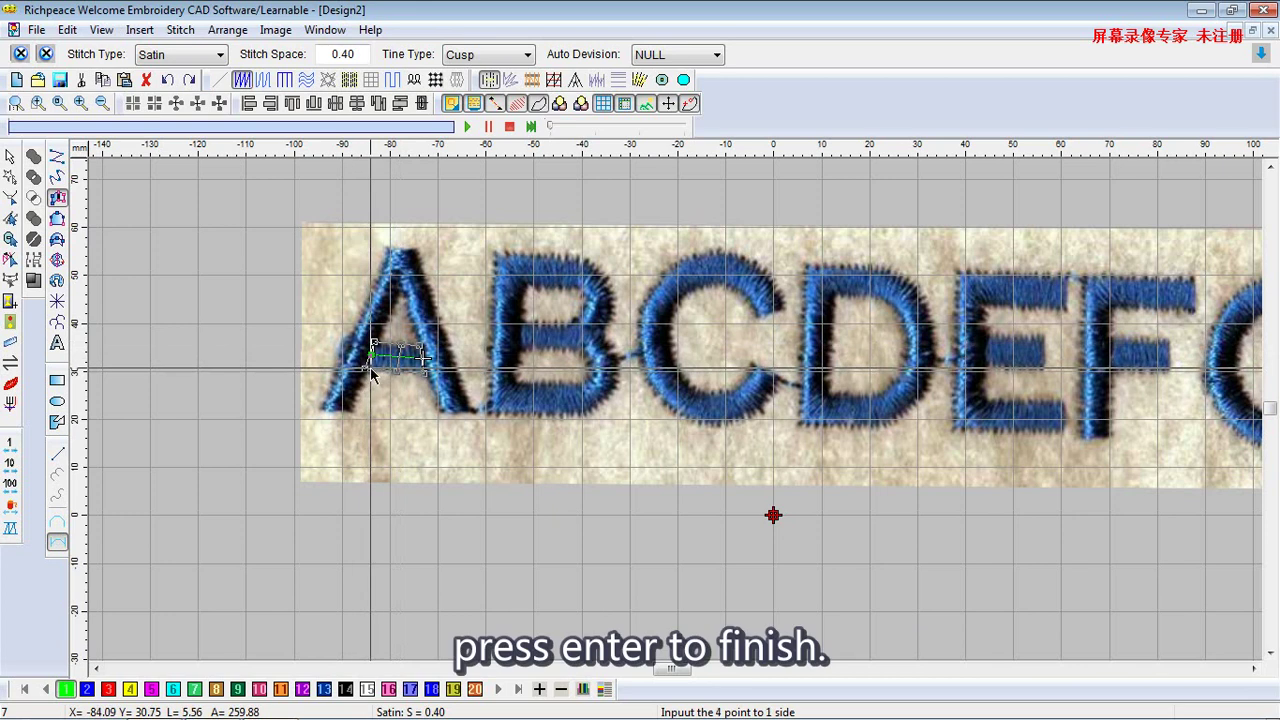
key("Return")
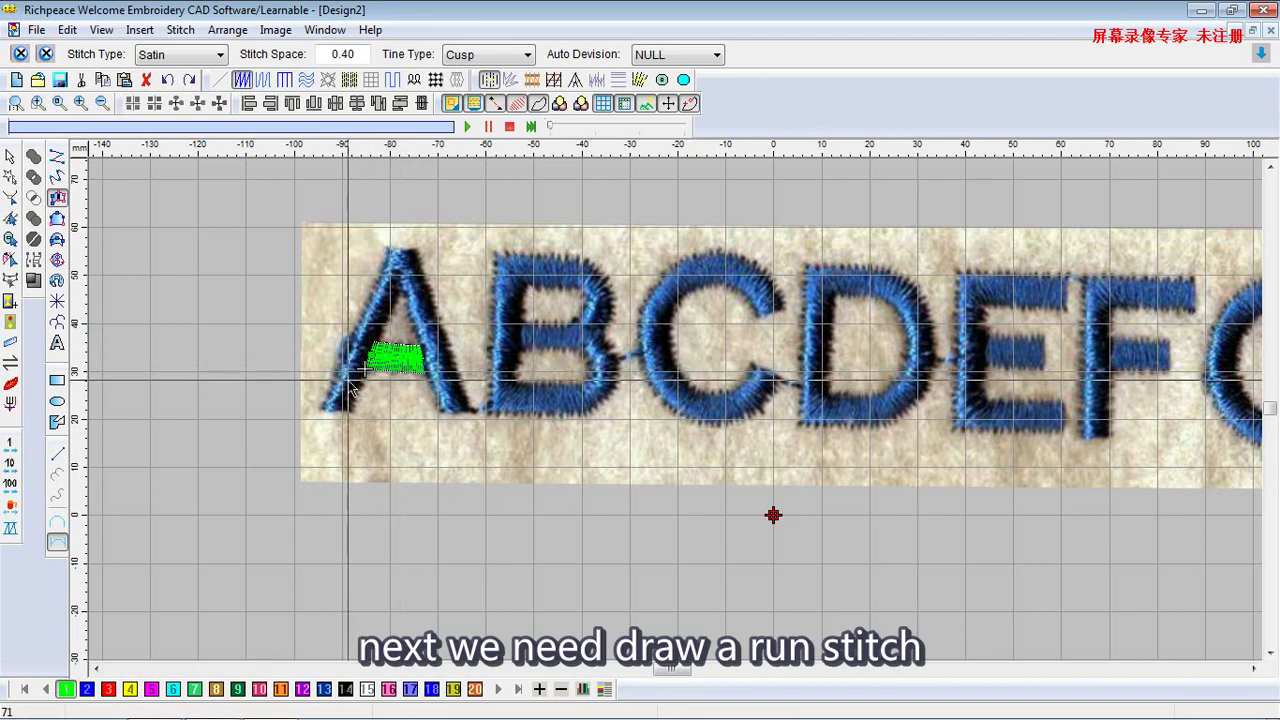
Draw a connecting run stitch from the left end of the A's crossbar down to the foot of its left leg
left_click(57, 177)
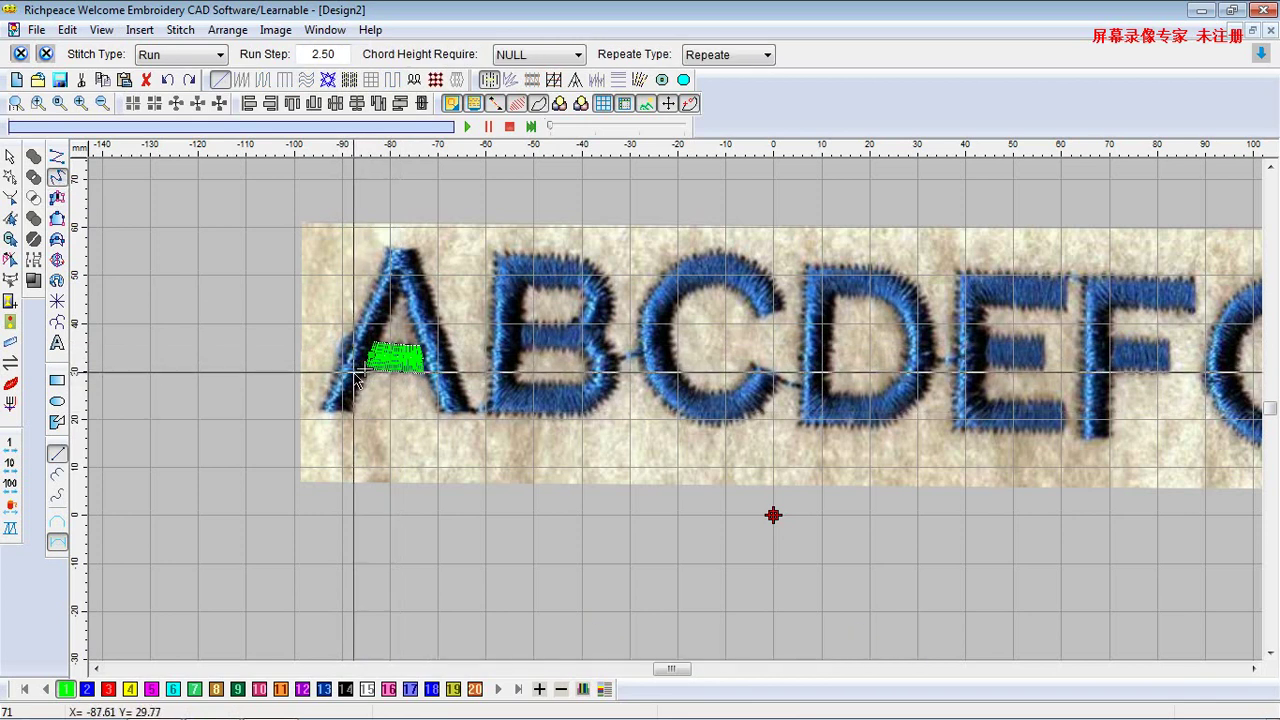
left_click(355, 371)
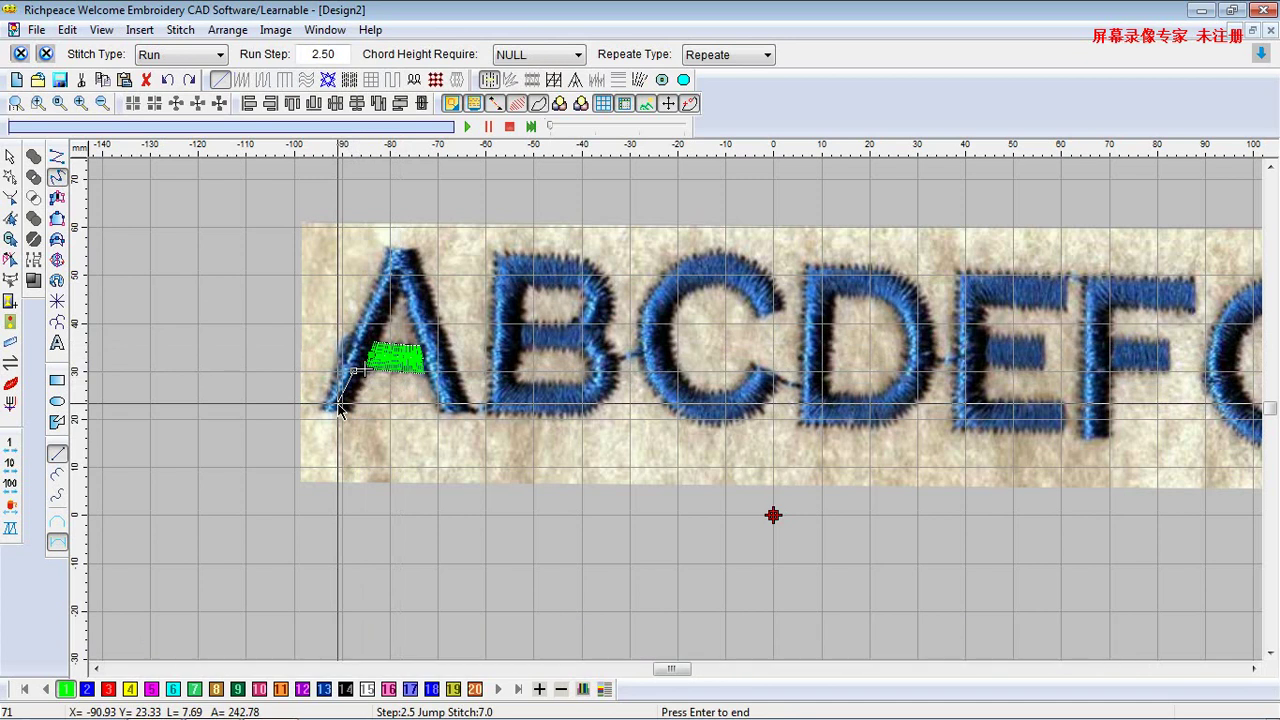
left_click(339, 404)
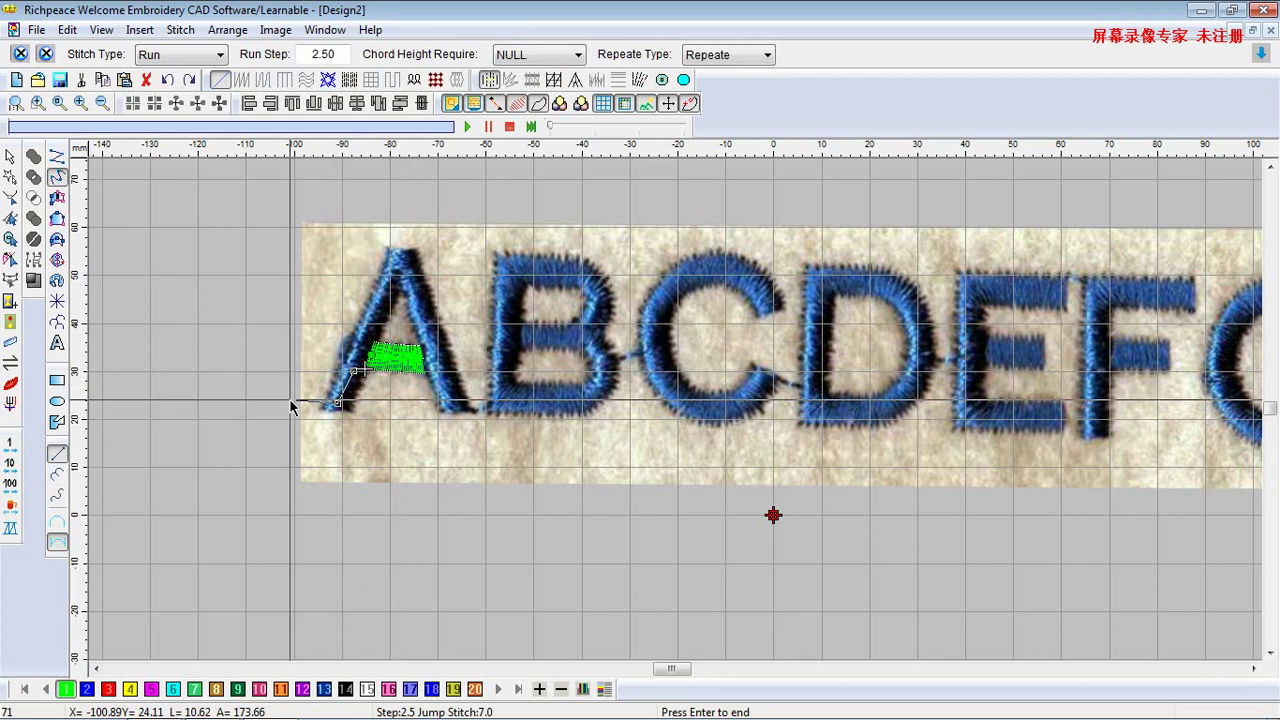
key("Return")
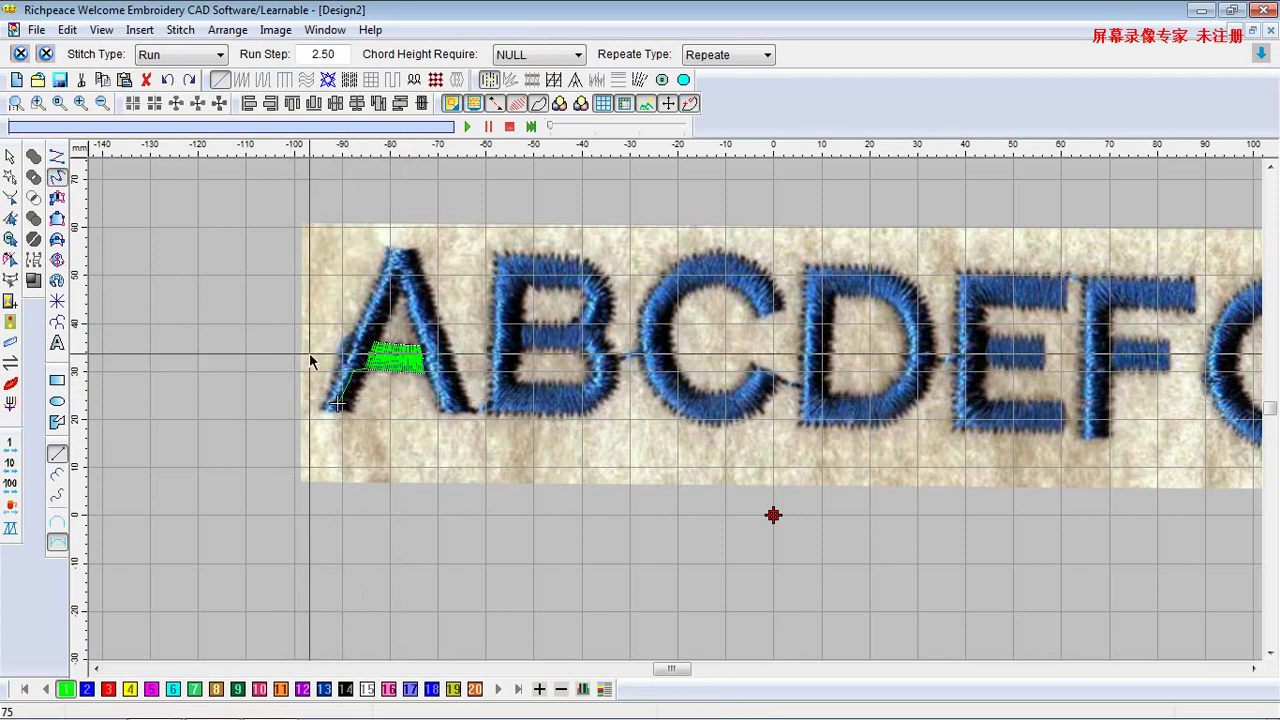
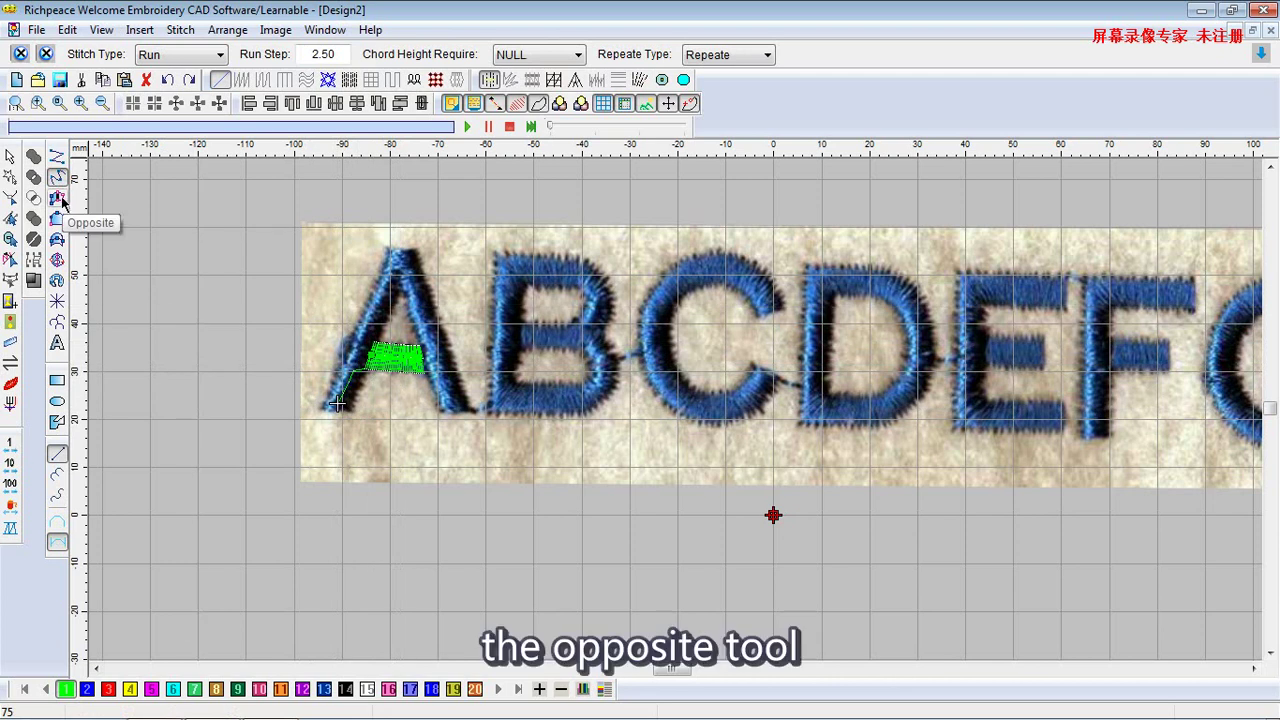
Cover both legs of the letter A with one satin column using the Opposite tool, from the left foot over the apex to the right foot
left_click(58, 198)
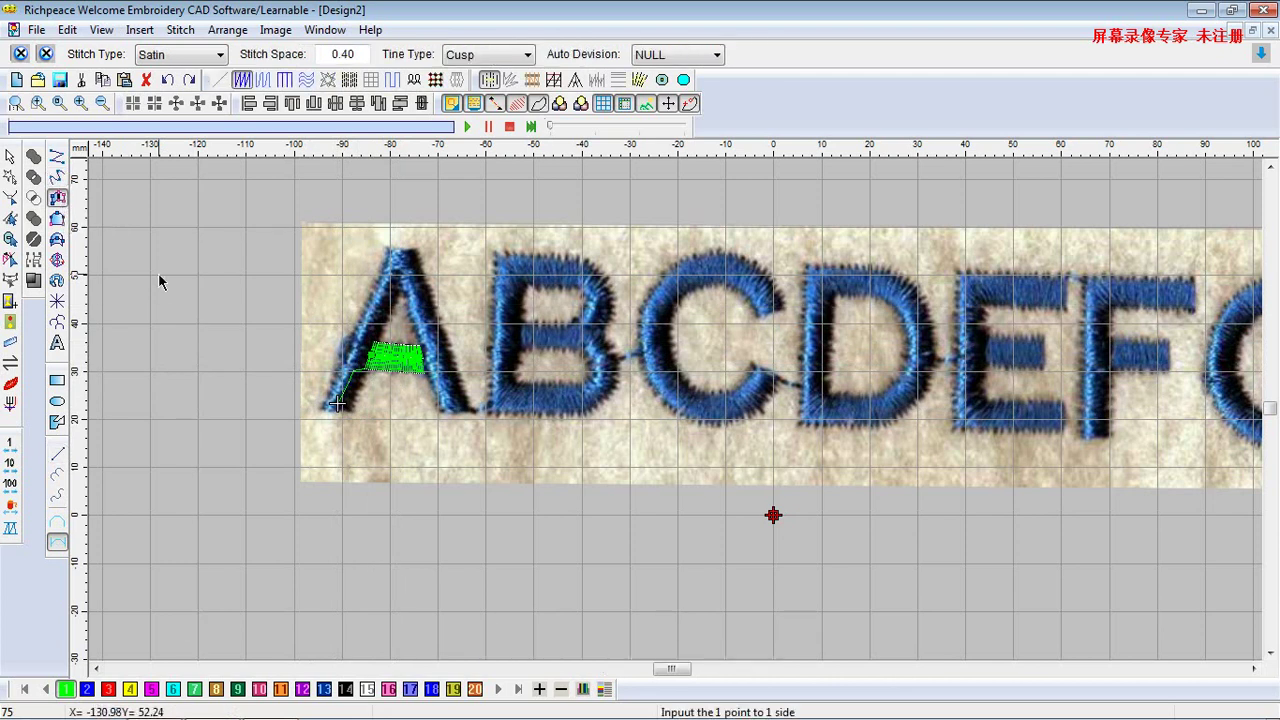
left_click(330, 410)
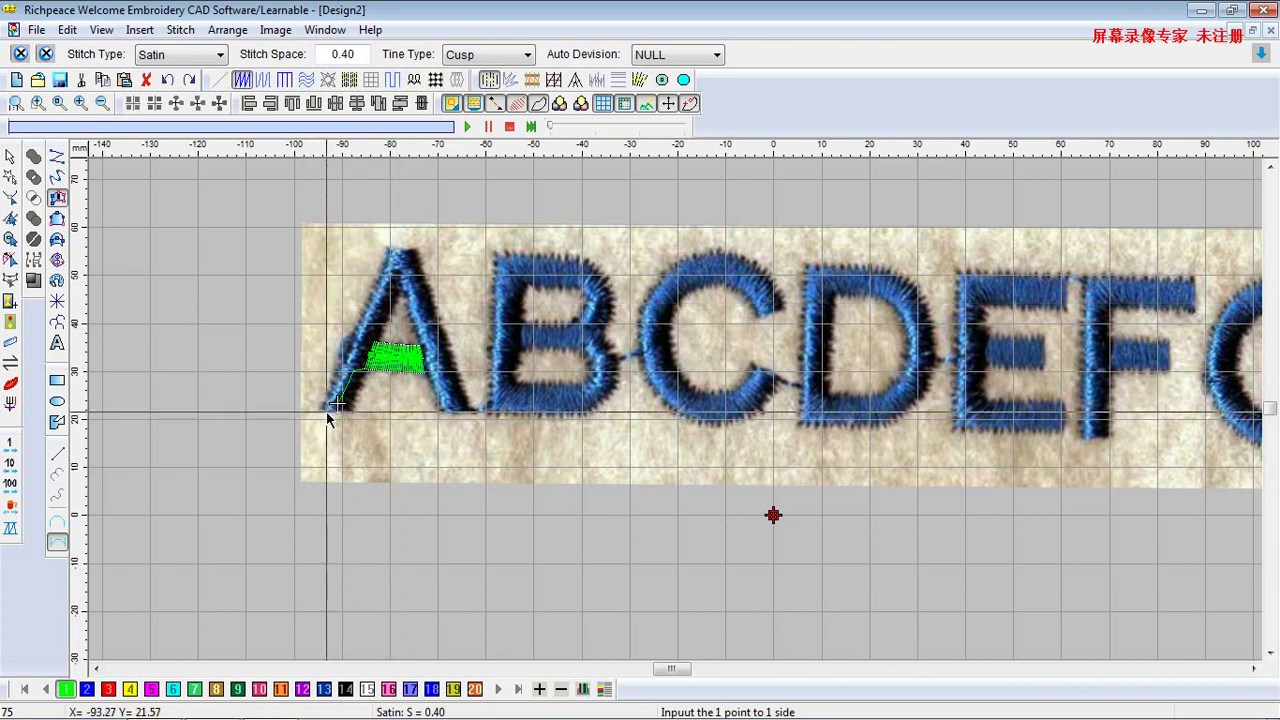
left_click(58, 199)
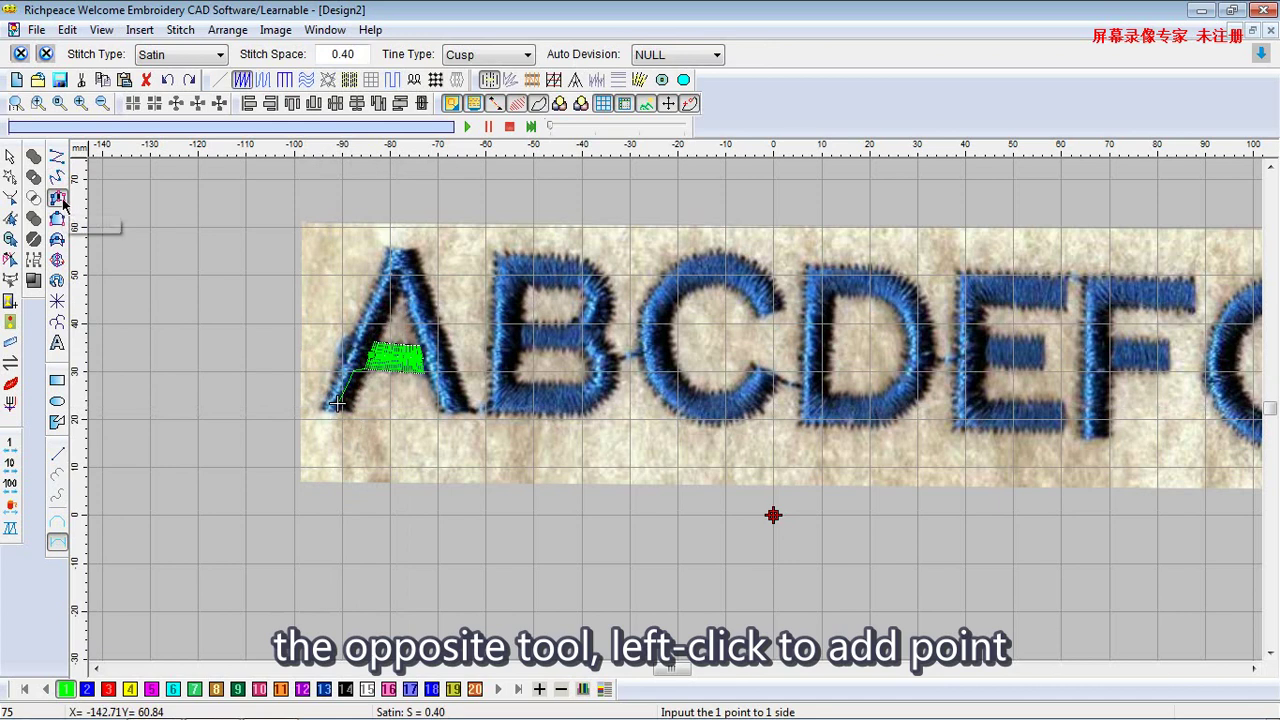
left_click(321, 405)
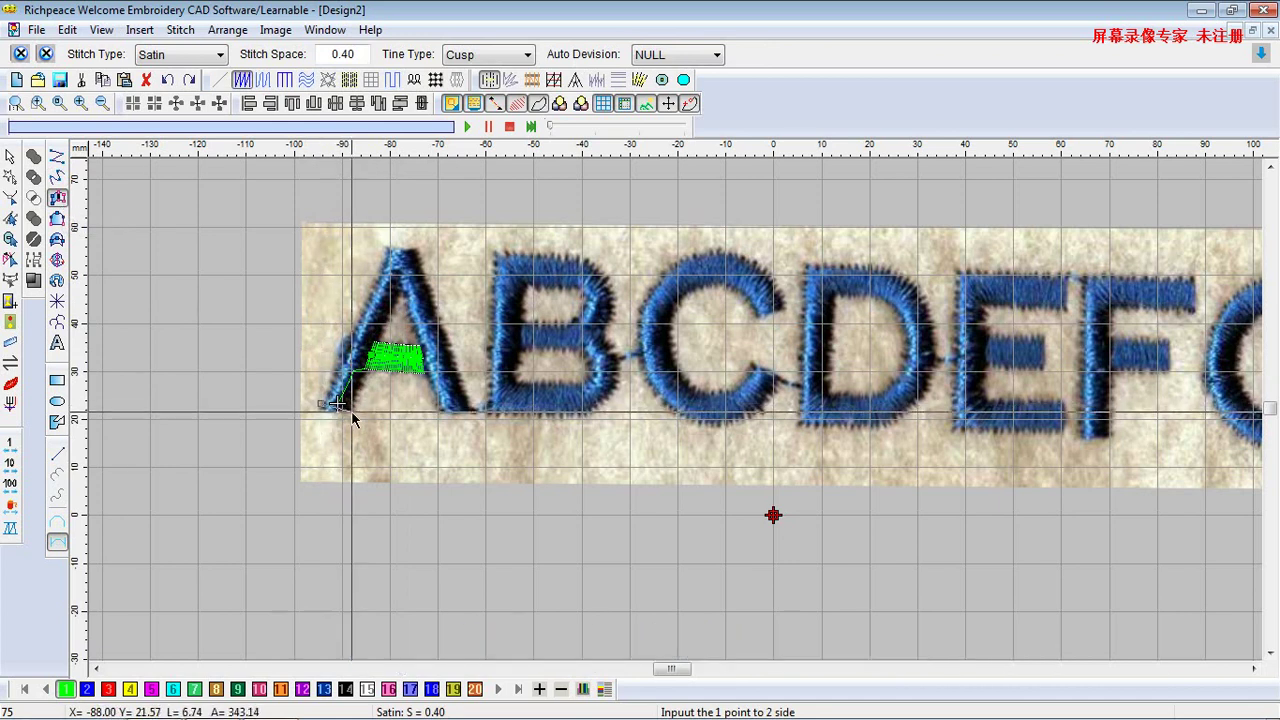
left_click(351, 412)
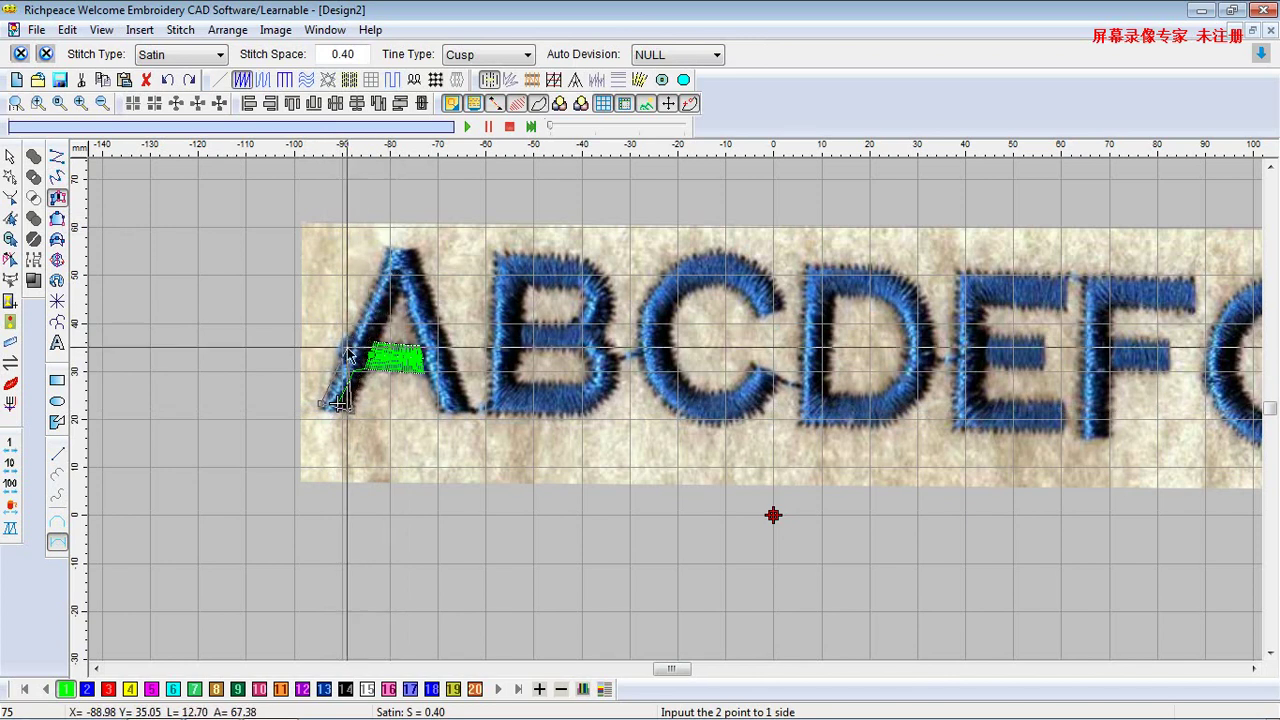
left_click(388, 248)
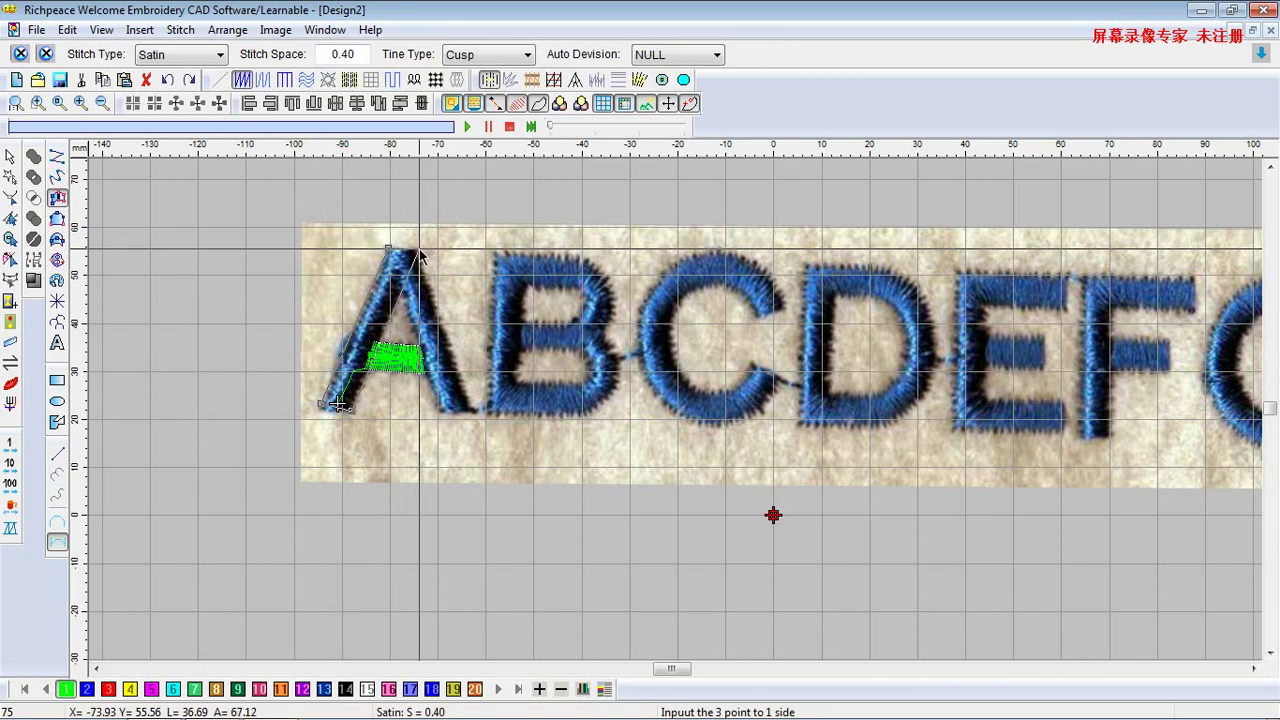
left_click(440, 412)
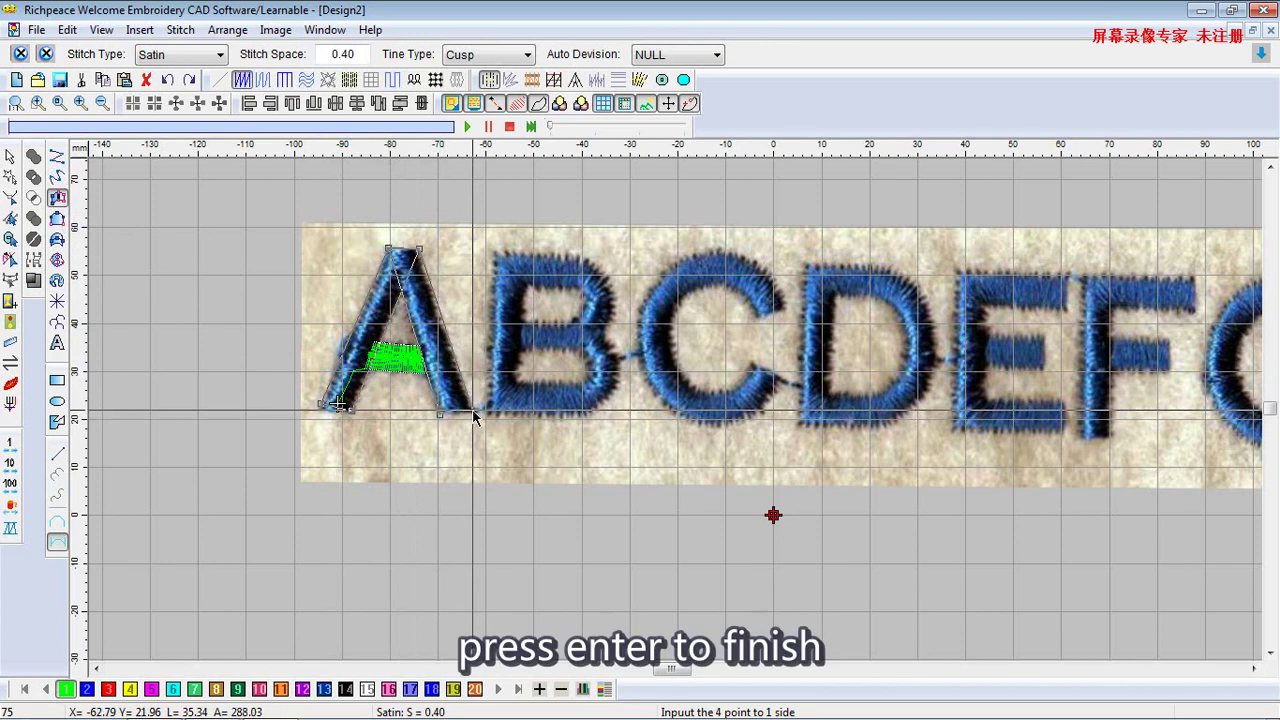
key("Return")
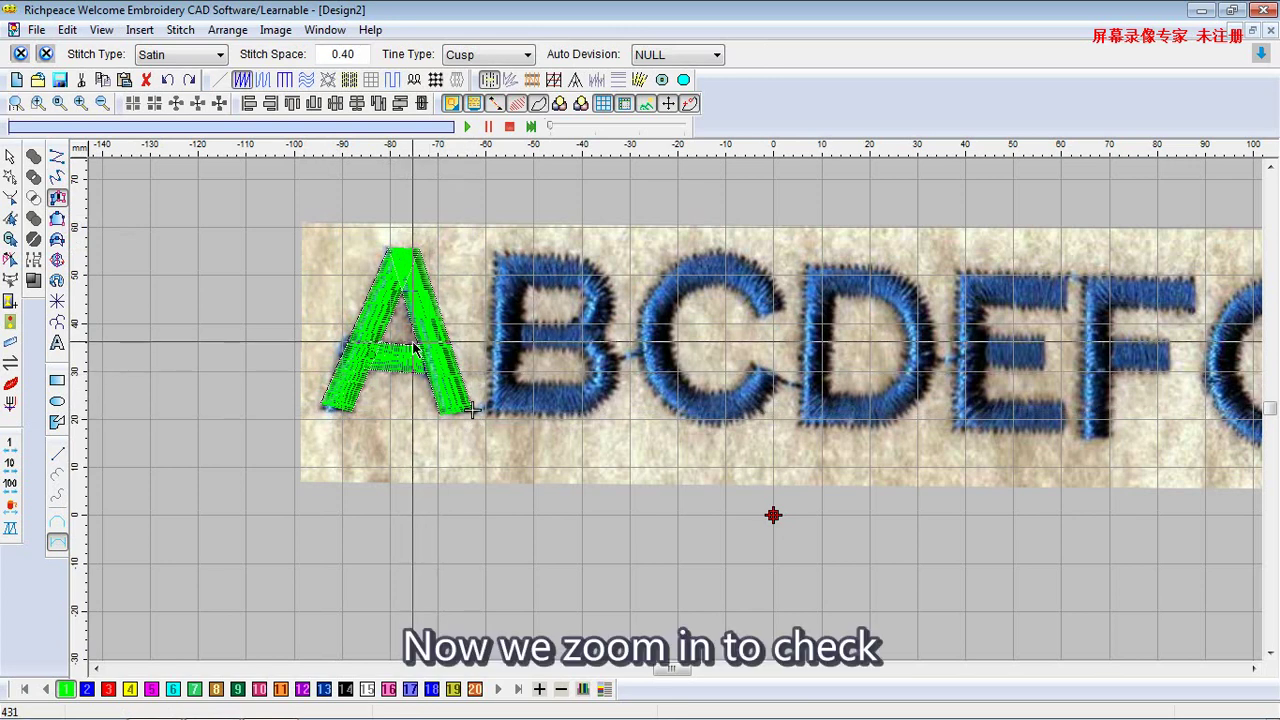
Check the A's stitches up close and adjust the outline points of its satin columns with the Reshape tool
scroll(414, 345, "down", 2)
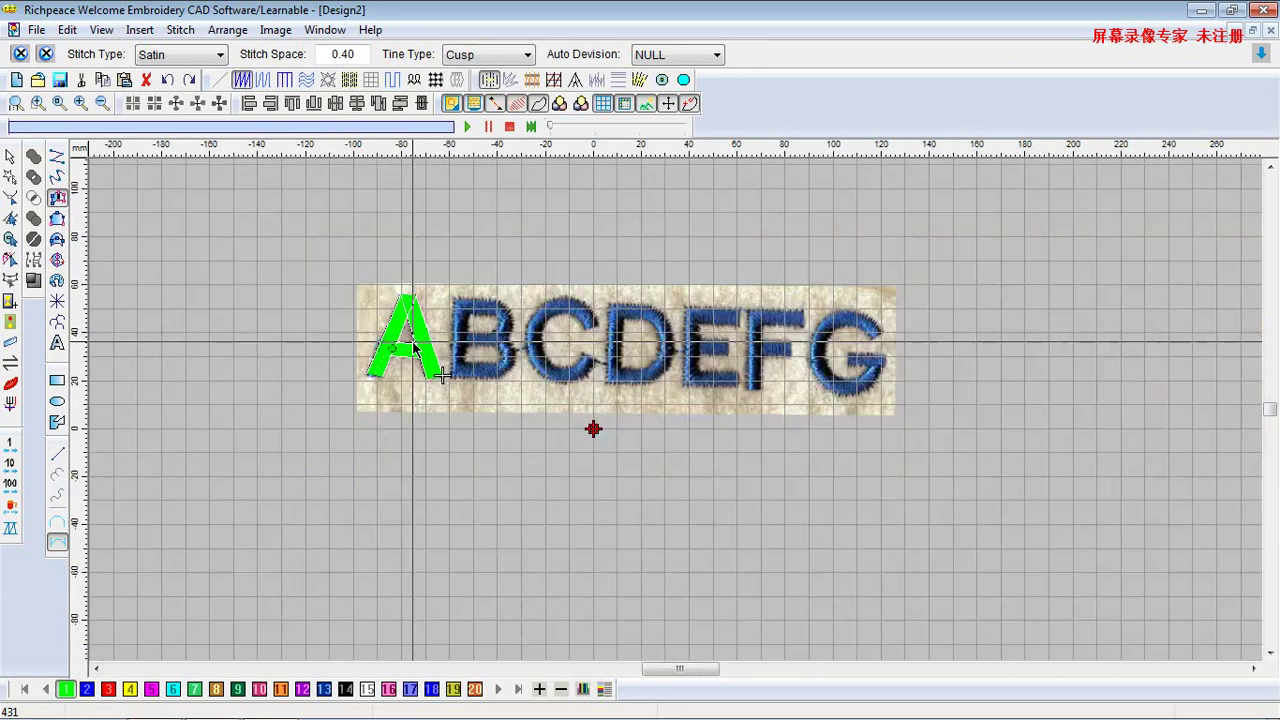
scroll(425, 275, "up", 4)
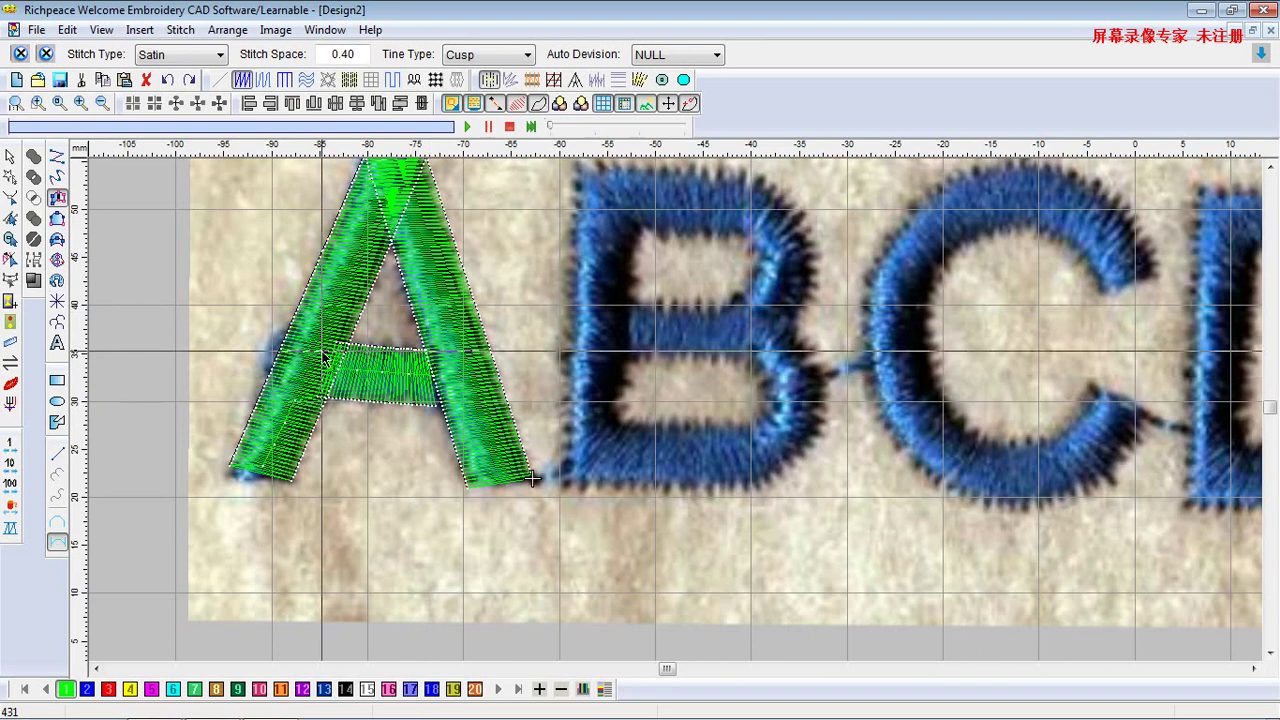
left_click(10, 158)
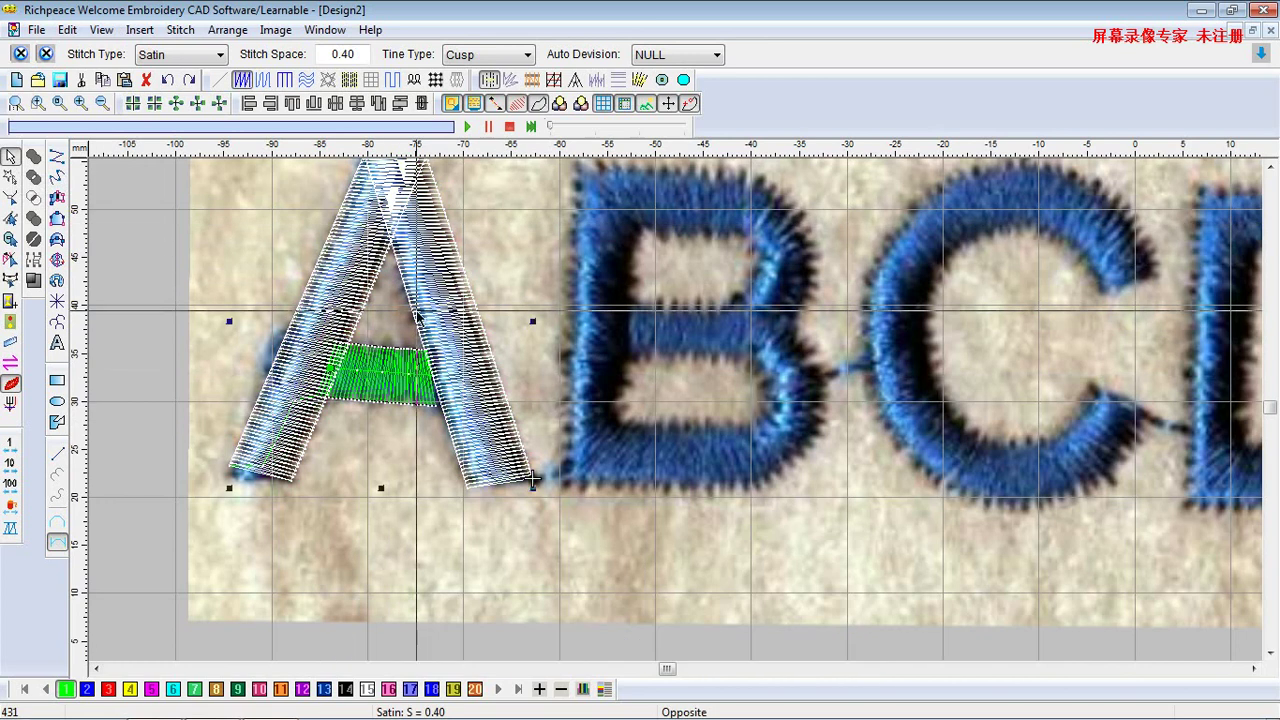
left_click(11, 199)
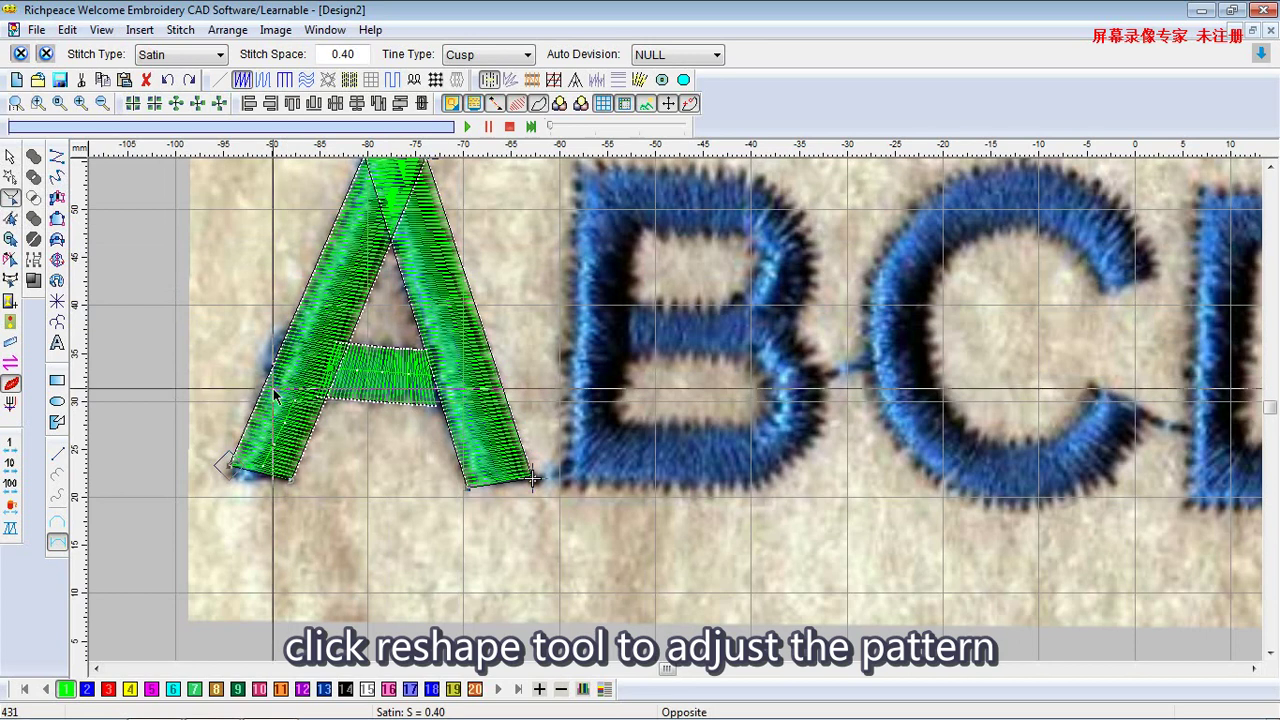
left_click(436, 405)
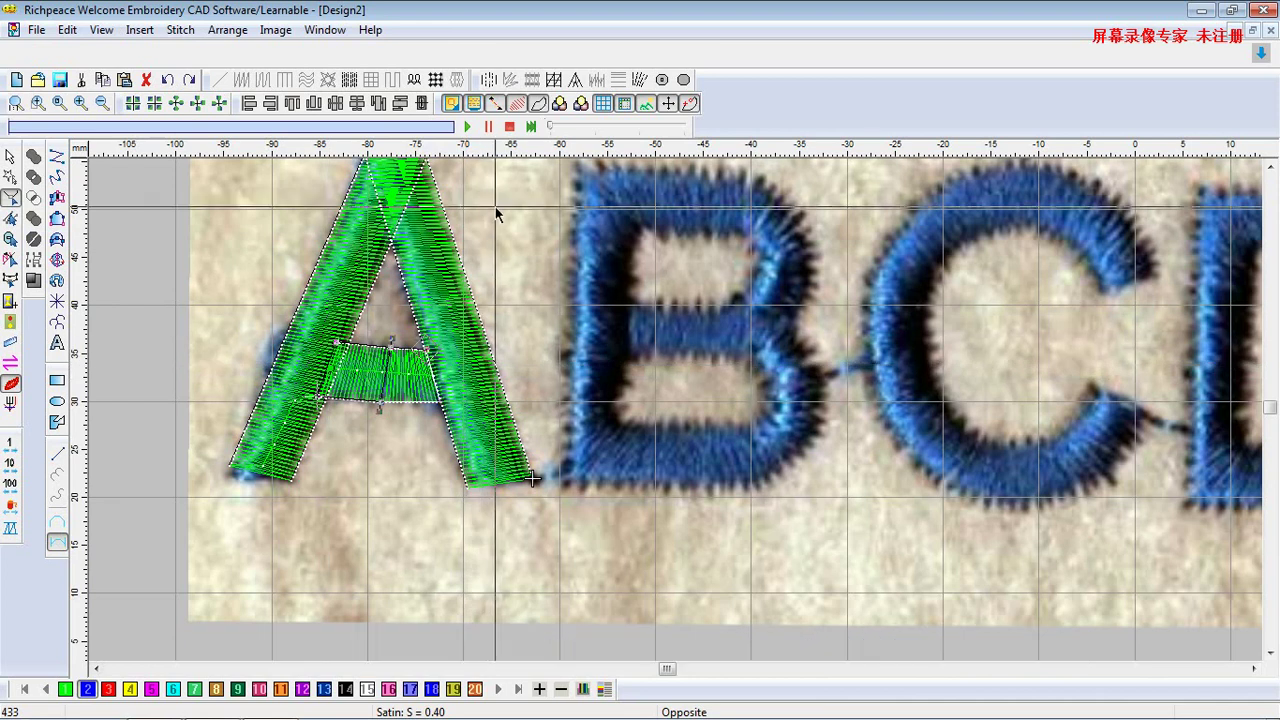
Show the stitches in the Simulate1 view and deselect the letter A
left_click(560, 105)
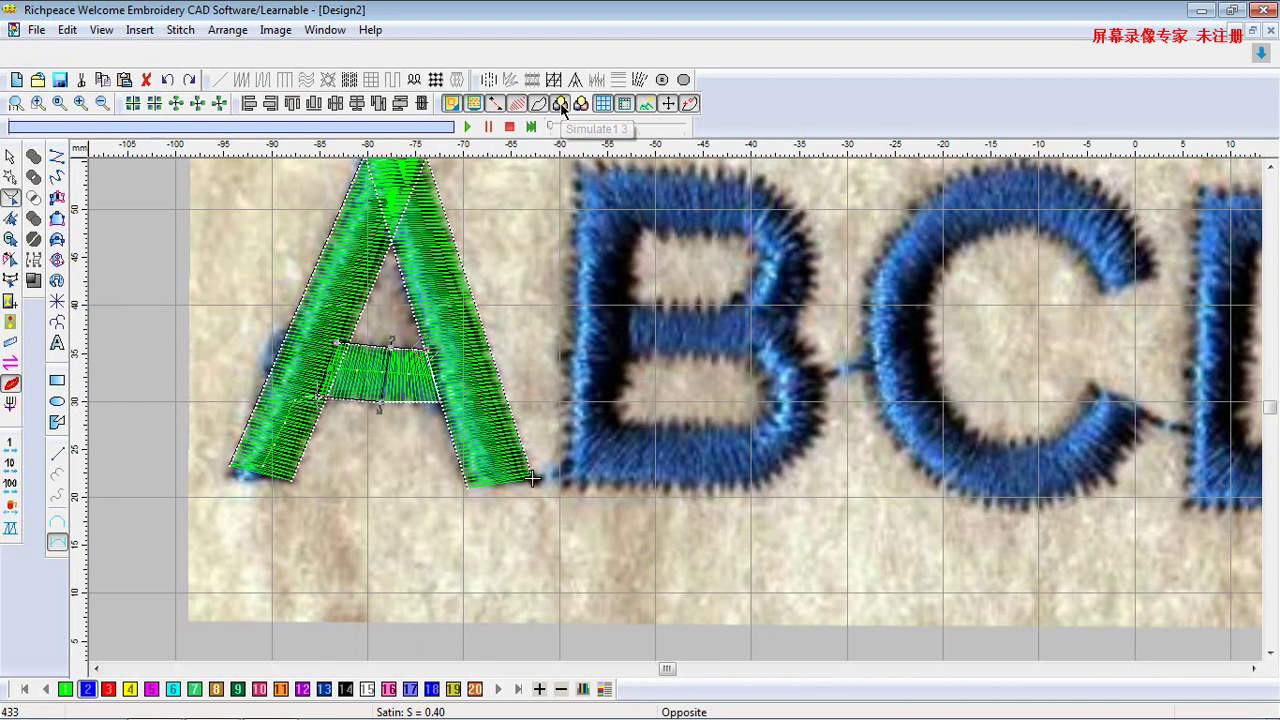
left_click(12, 157)
left_click(499, 279)
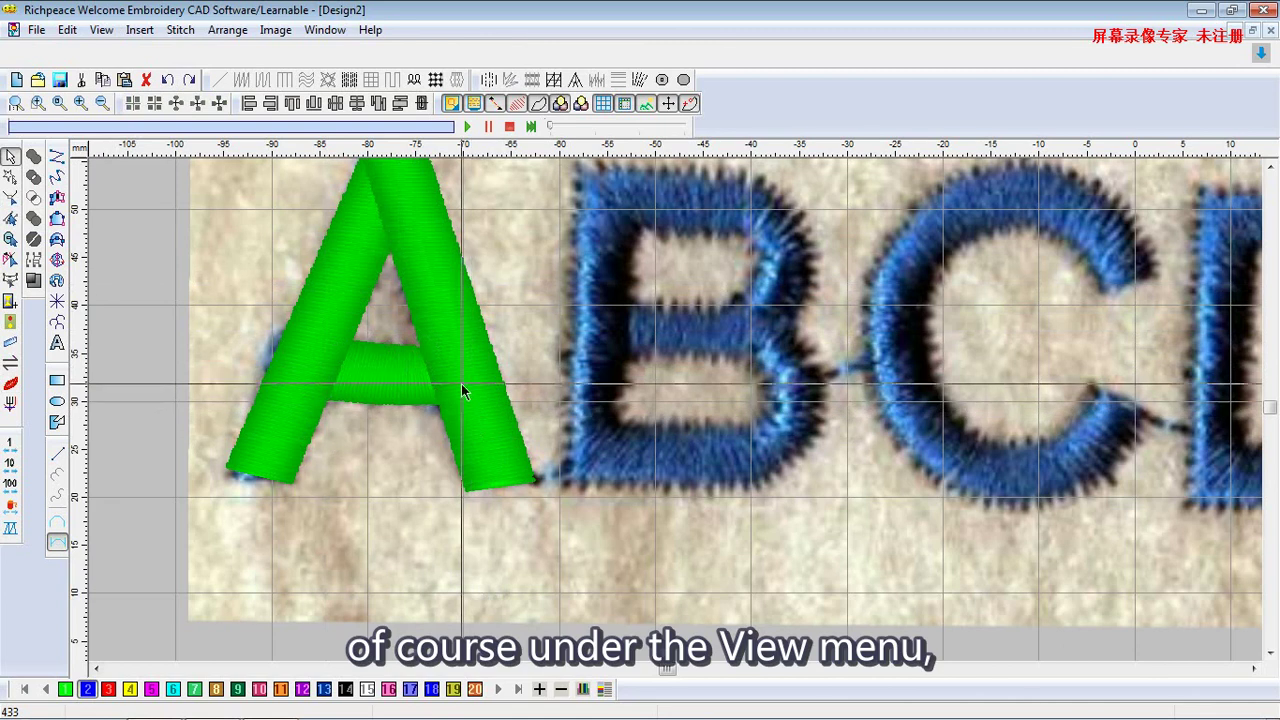
Look over the display options and play the Slow Show of the letter A's stitching sequence
left_click(101, 30)
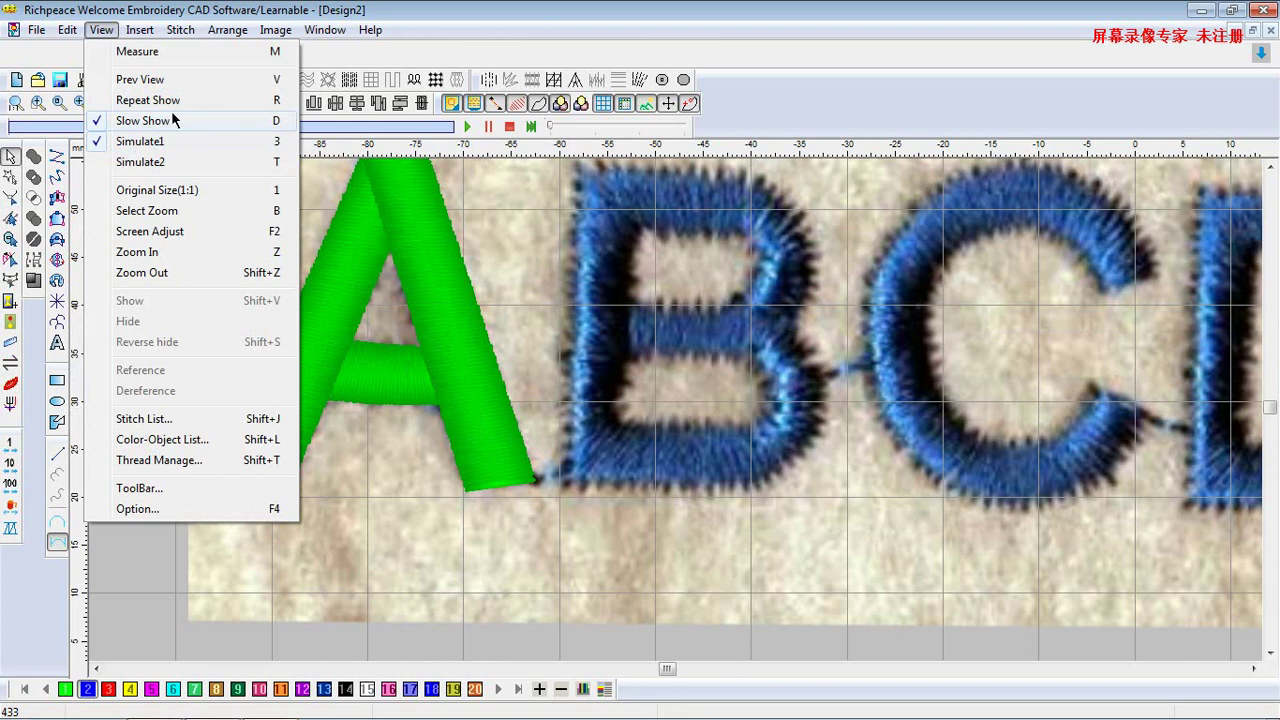
left_click(375, 28)
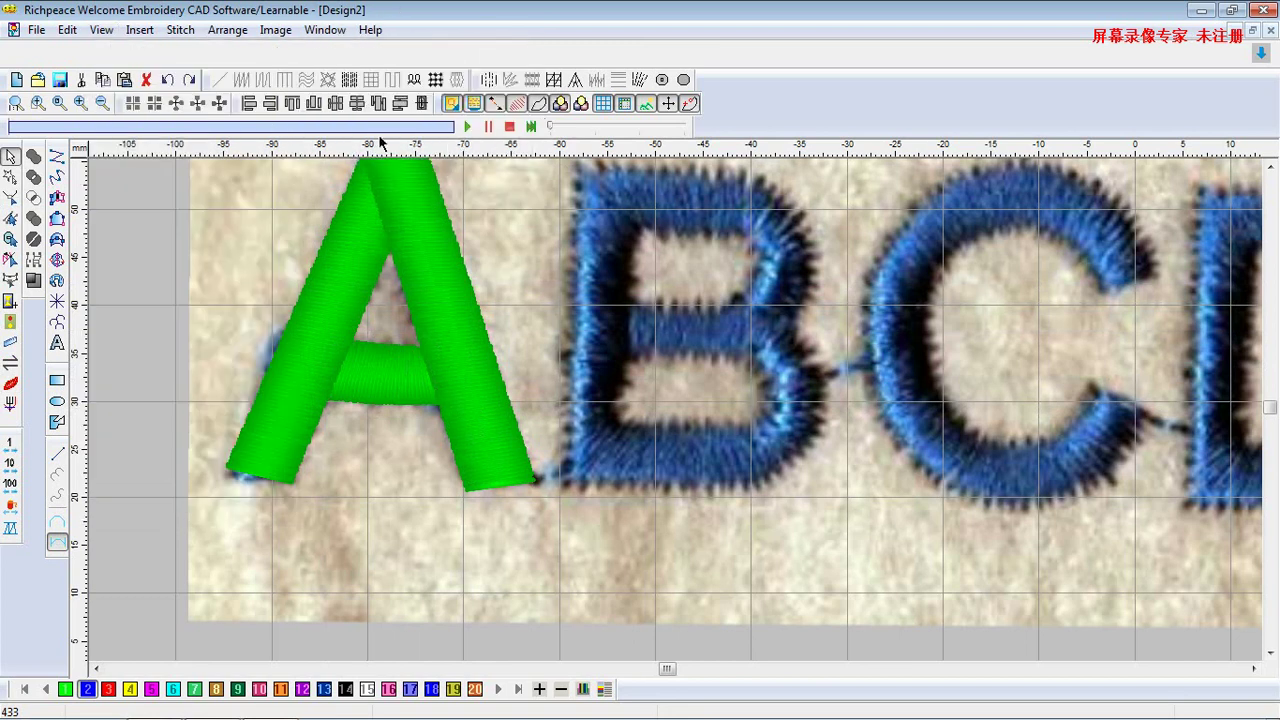
left_click(466, 126)
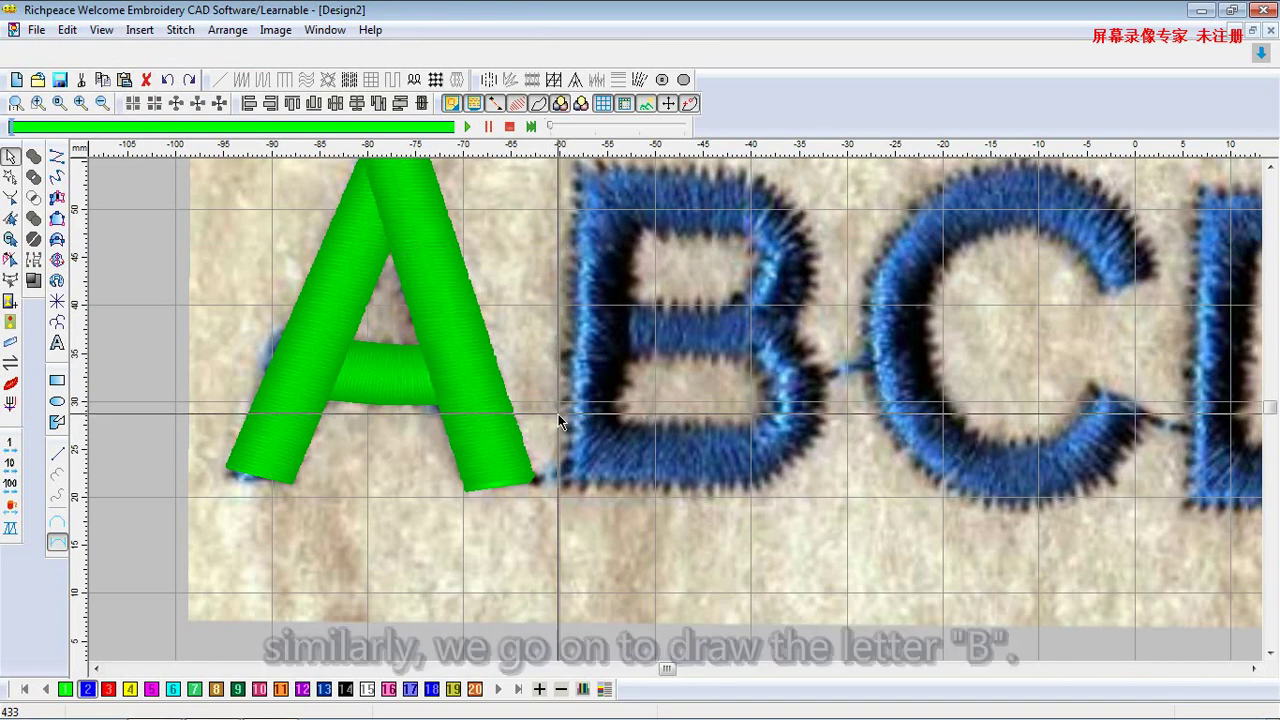
Draw a connecting run stitch from the A's right foot to the B's lower-left corner and up to the left end of its middle bar
left_click(61, 177)
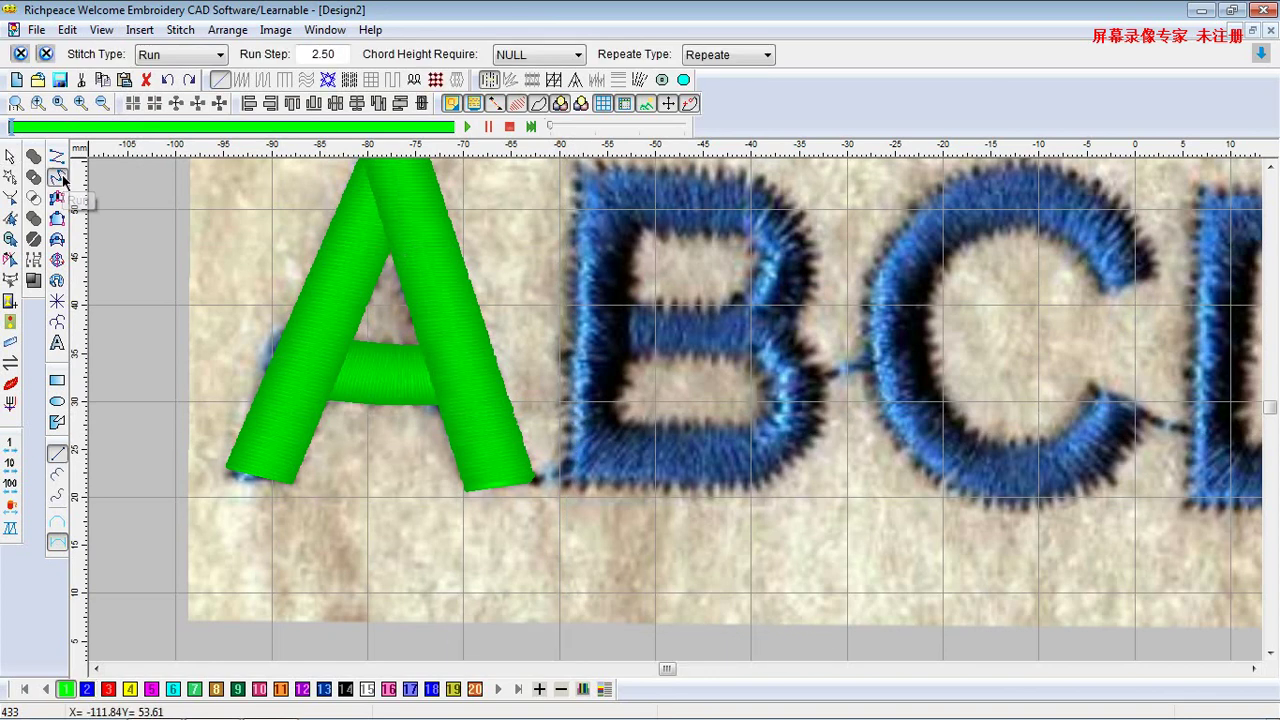
left_click(558, 476)
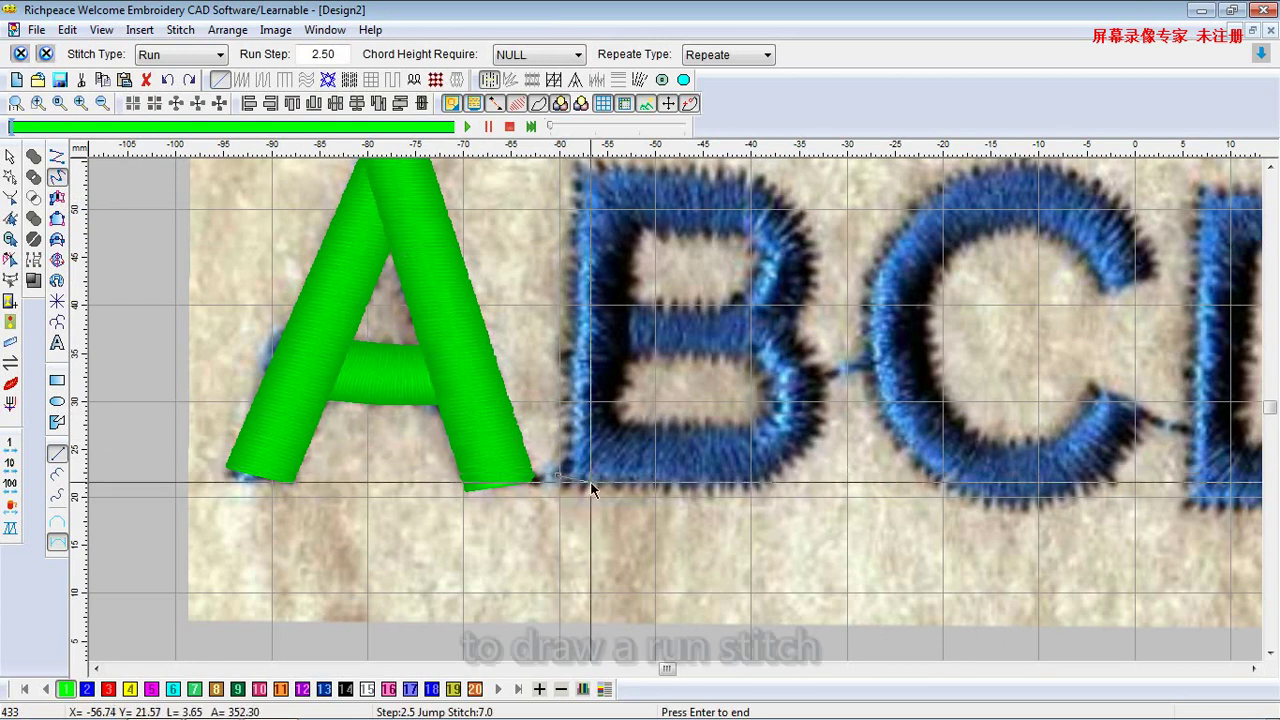
left_click(590, 466)
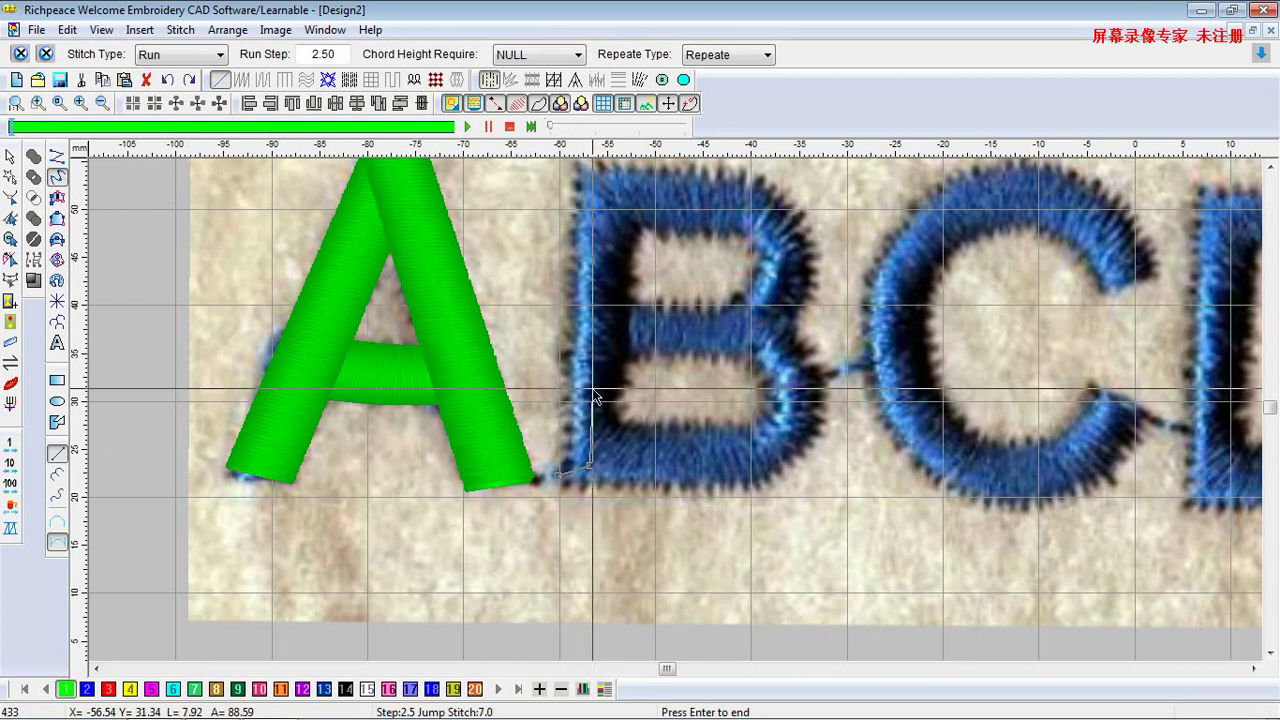
left_click(617, 335)
key("Return")
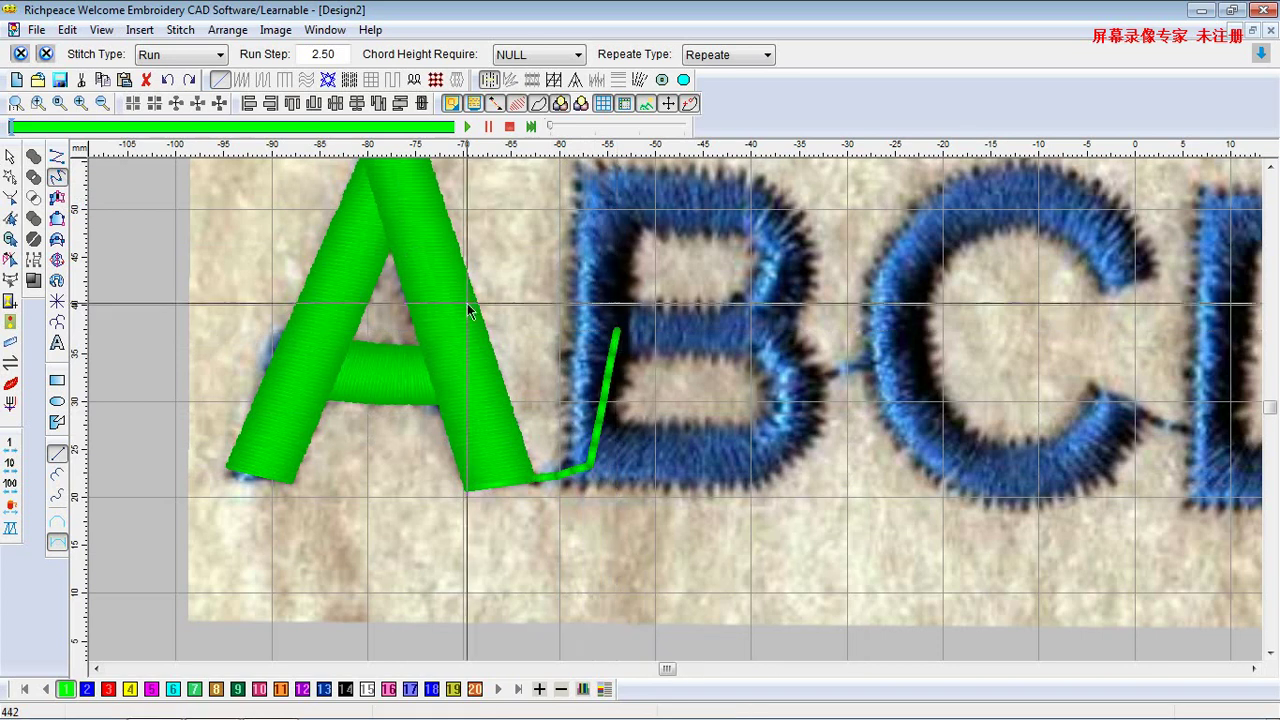
Cover the middle bar of the letter B with satin stitch using the Opposite tool, placing point pairs from left to right
left_click(59, 200)
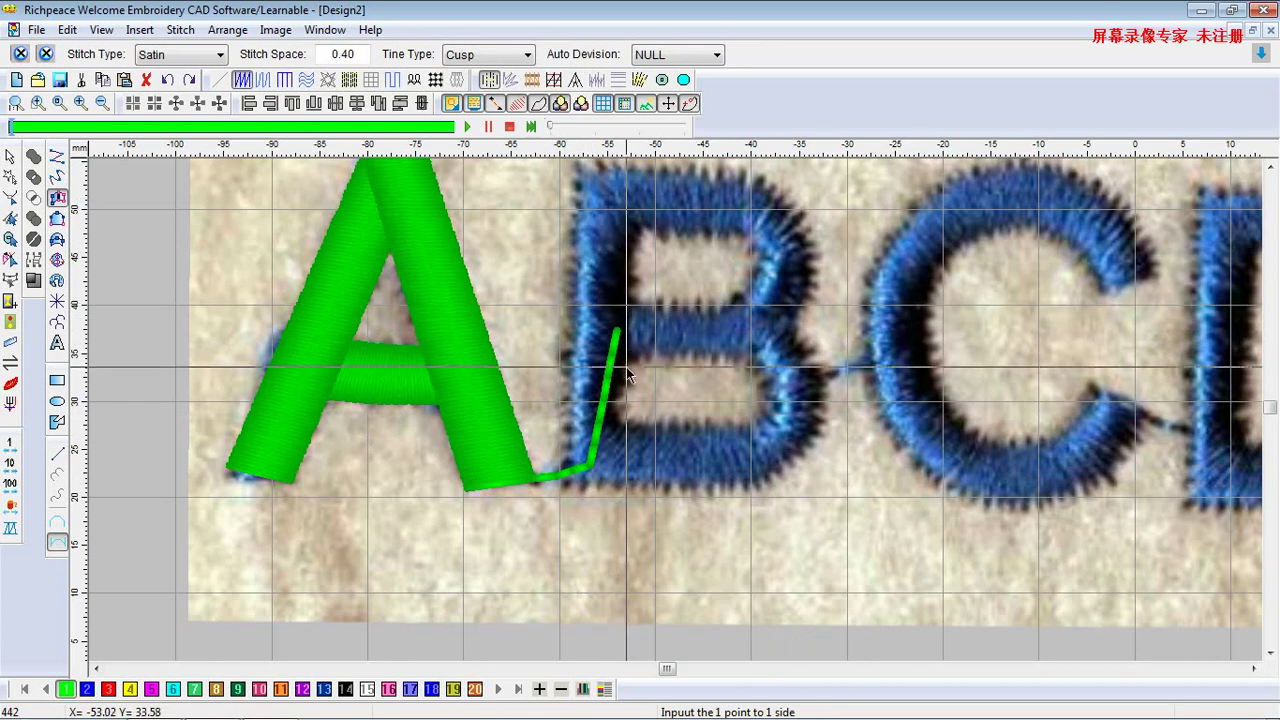
left_click(621, 306)
left_click(625, 360)
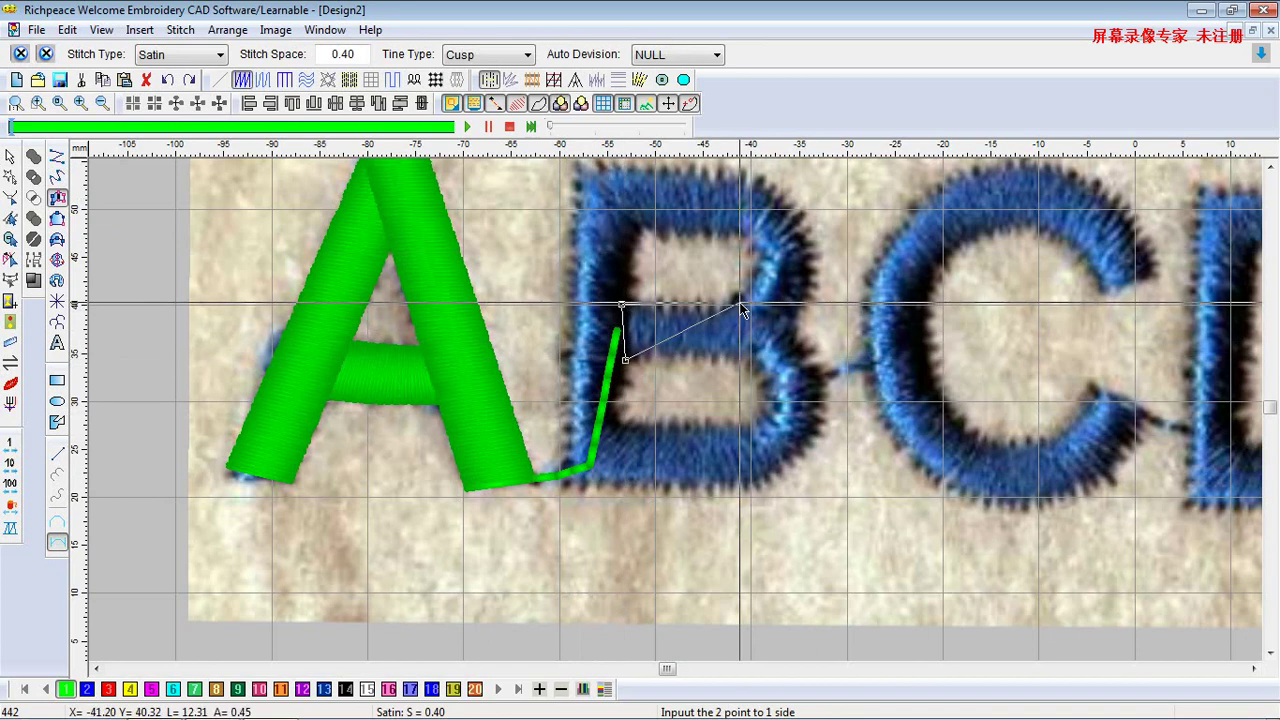
left_click(740, 304)
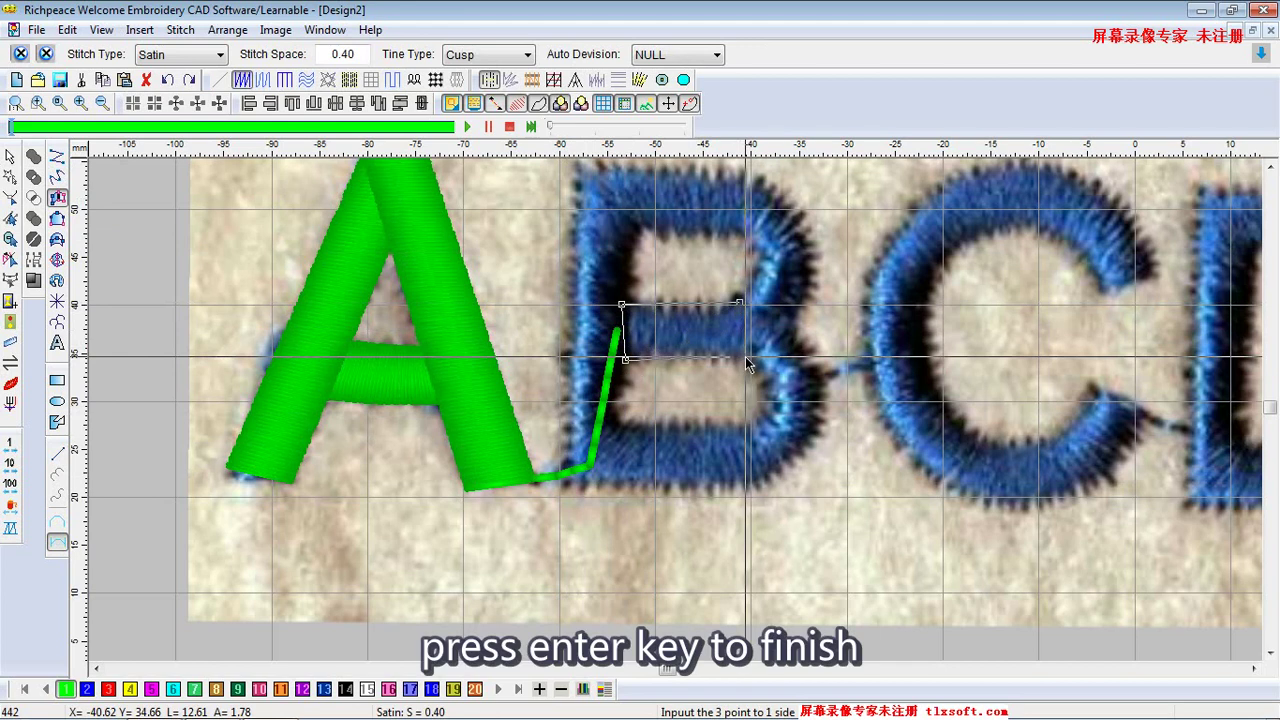
key("Return")
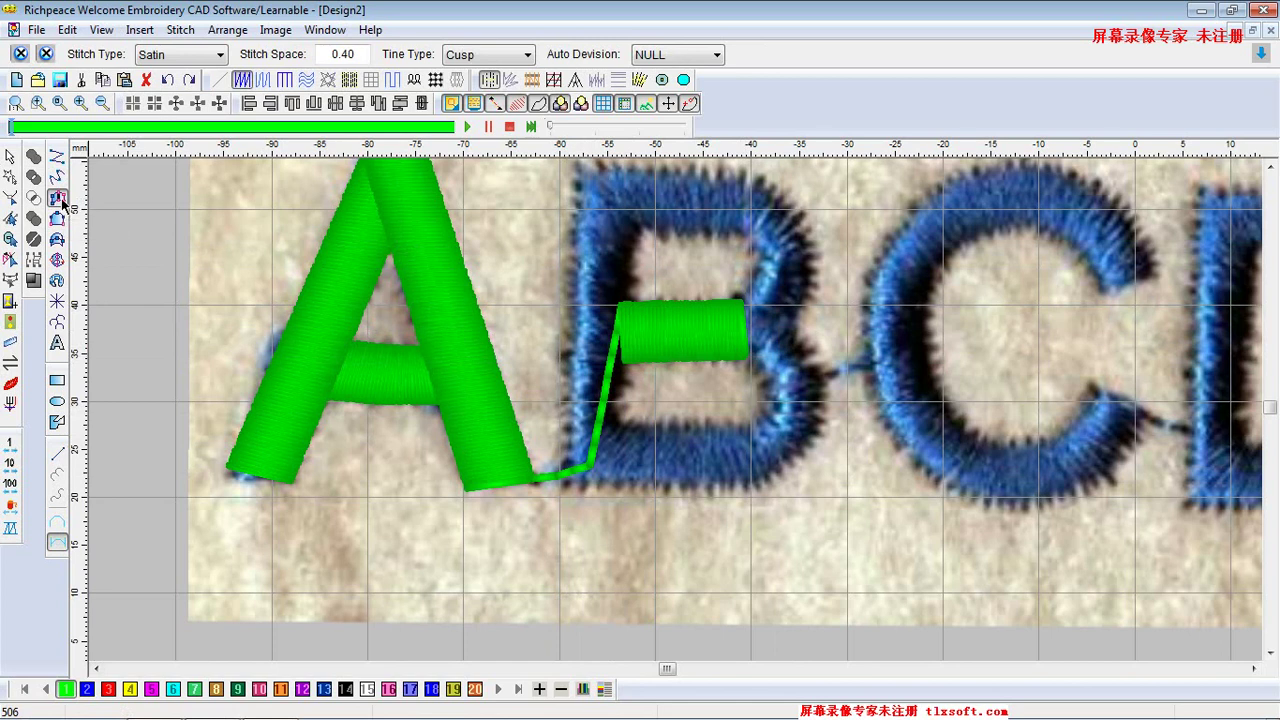
Turn off the Simulate1 view and use Reshape to move the end point of the B's middle bar to its upper-right corner
left_click(561, 106)
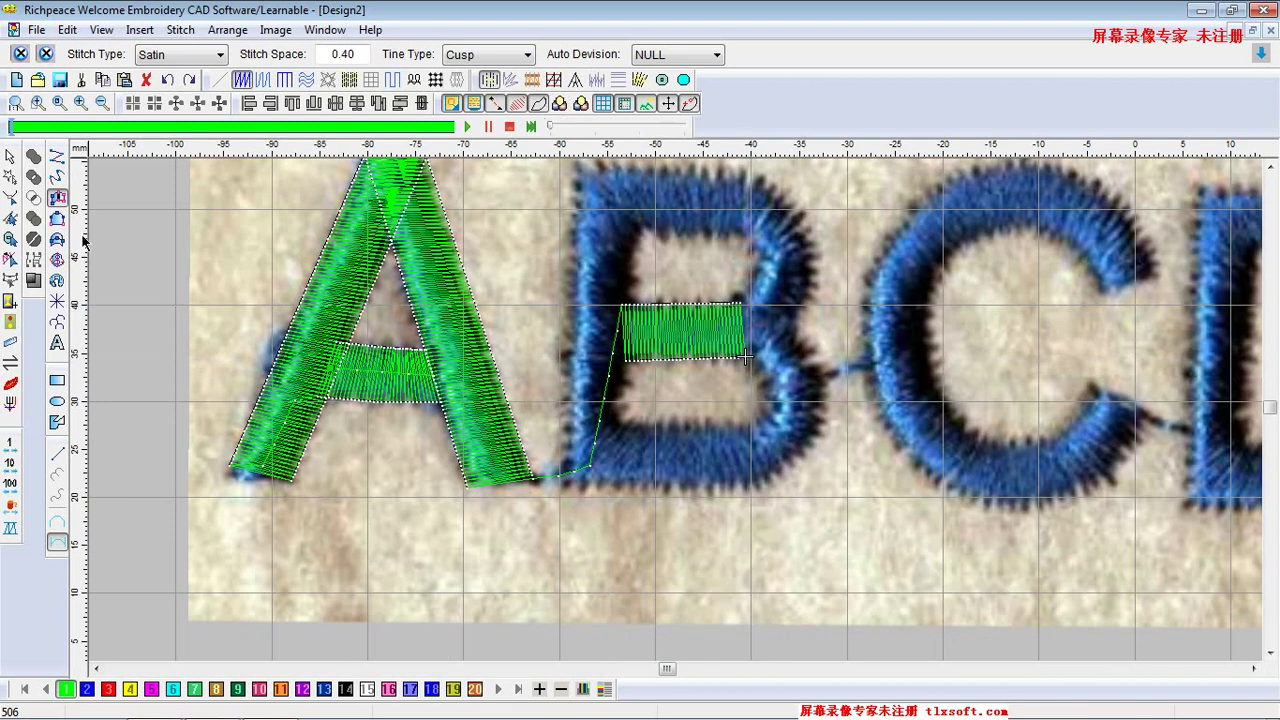
left_click(10, 158)
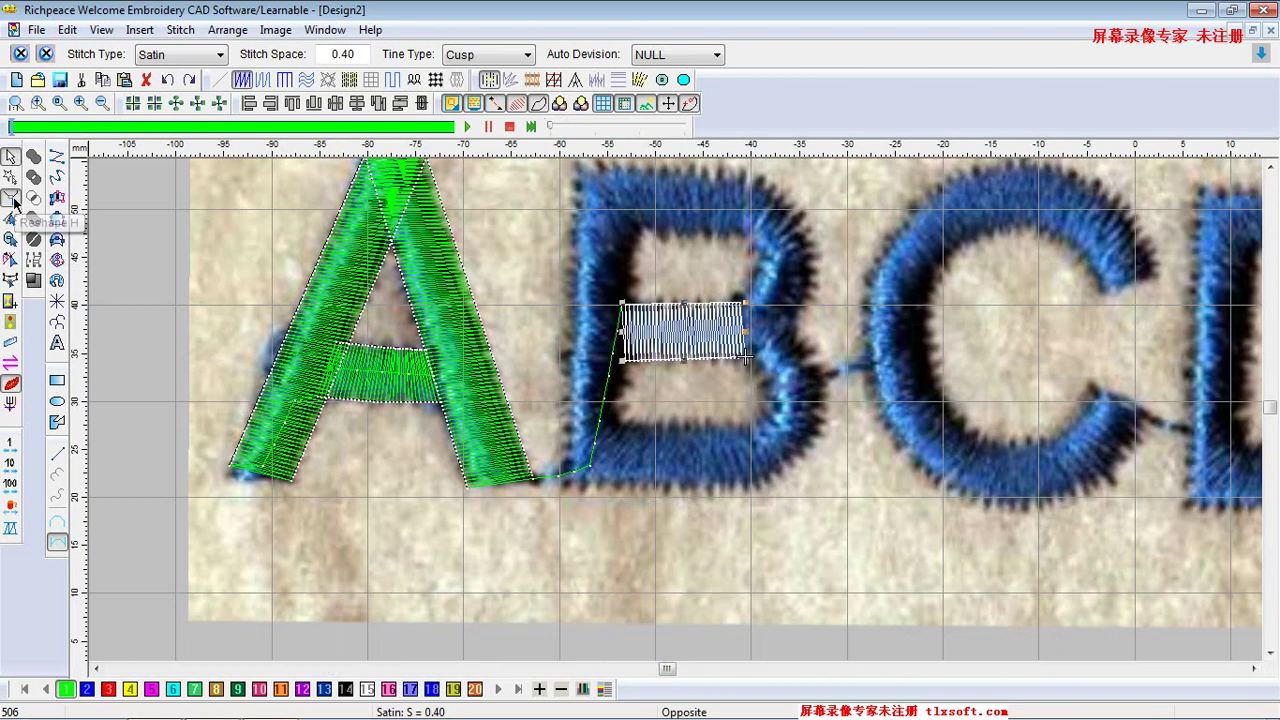
left_click(11, 198)
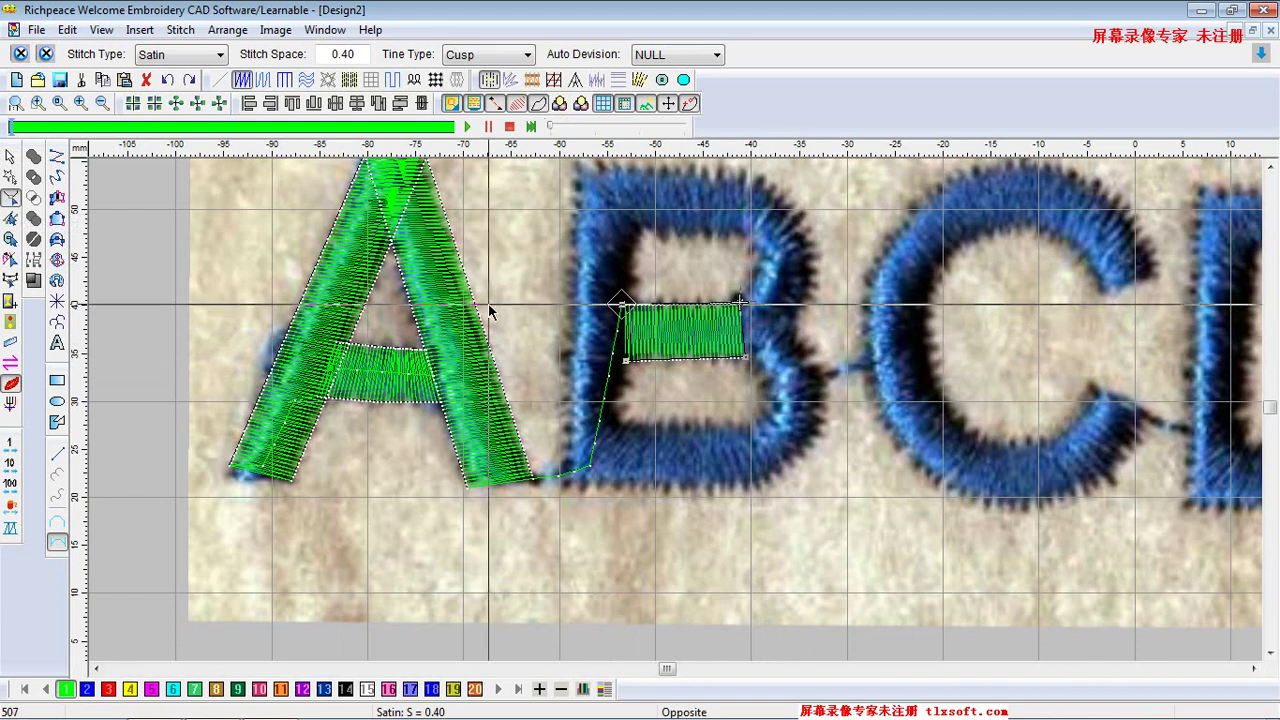
With the Opposite tool, place satin point pairs from the B's right waist around the upper bowl, along the top bar and down the stem
left_click(58, 199)
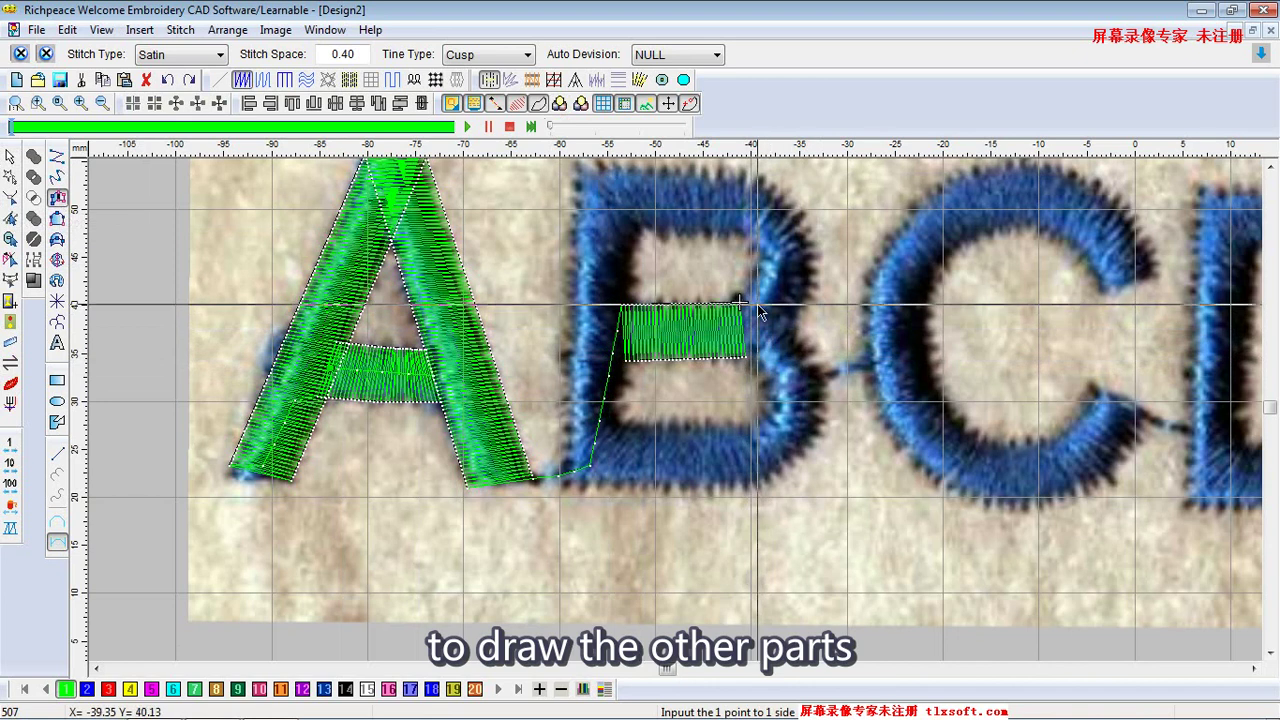
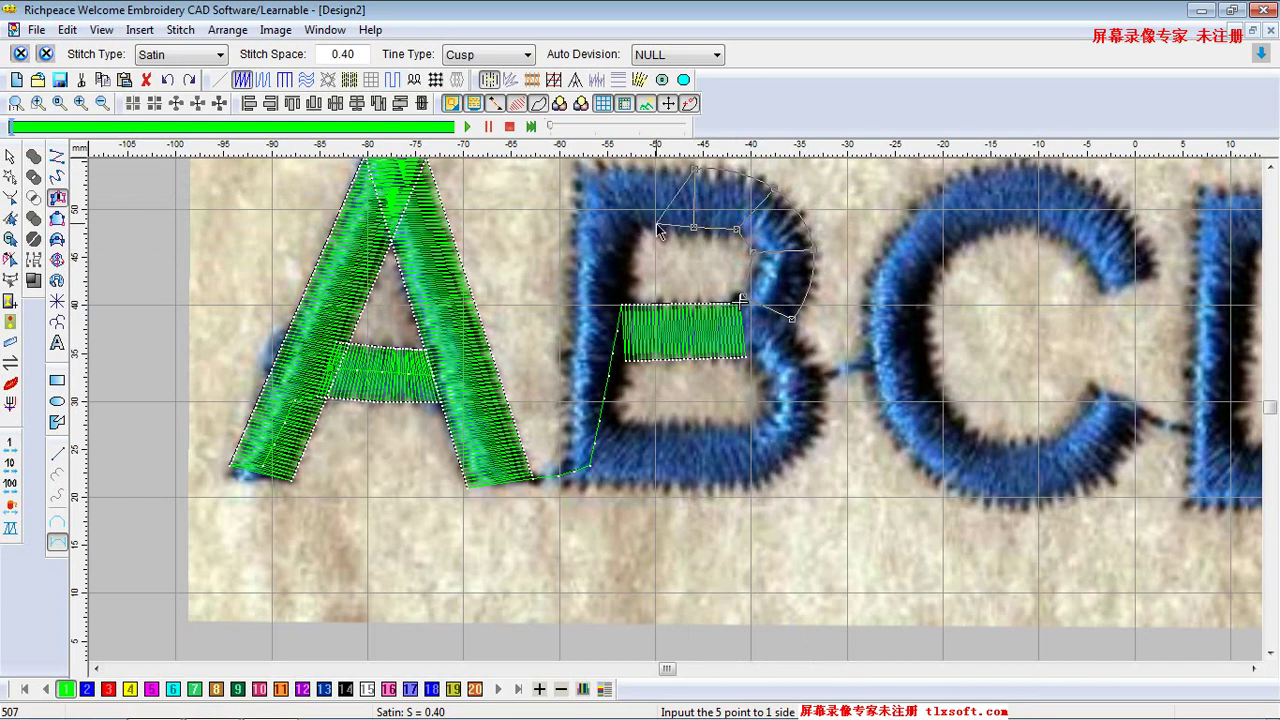
scroll(636, 236, "up", 2)
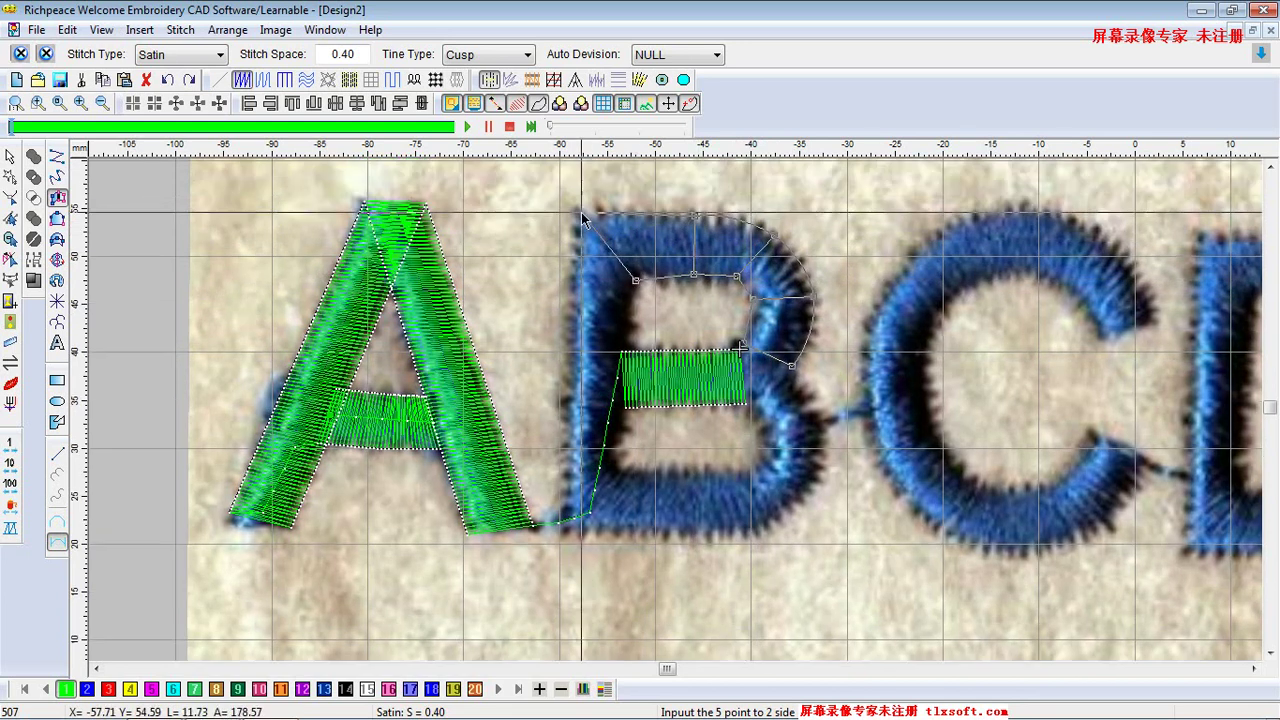
left_click(577, 215)
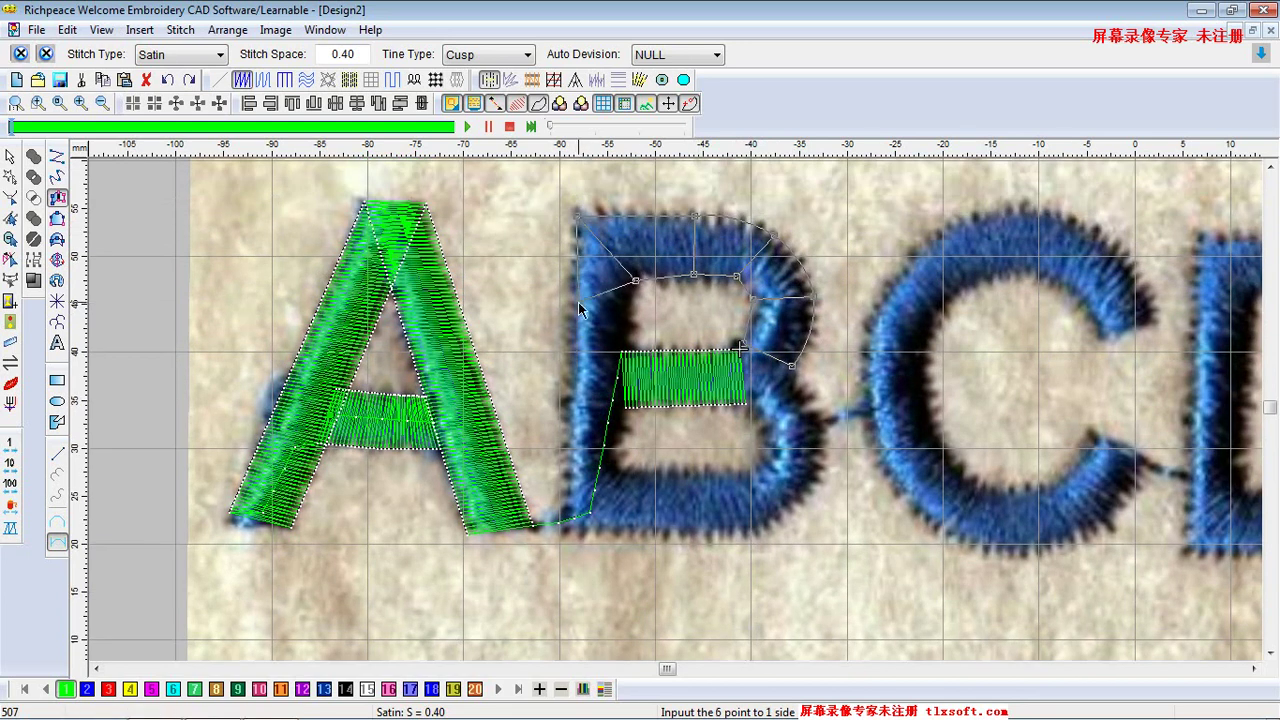
left_click(617, 461)
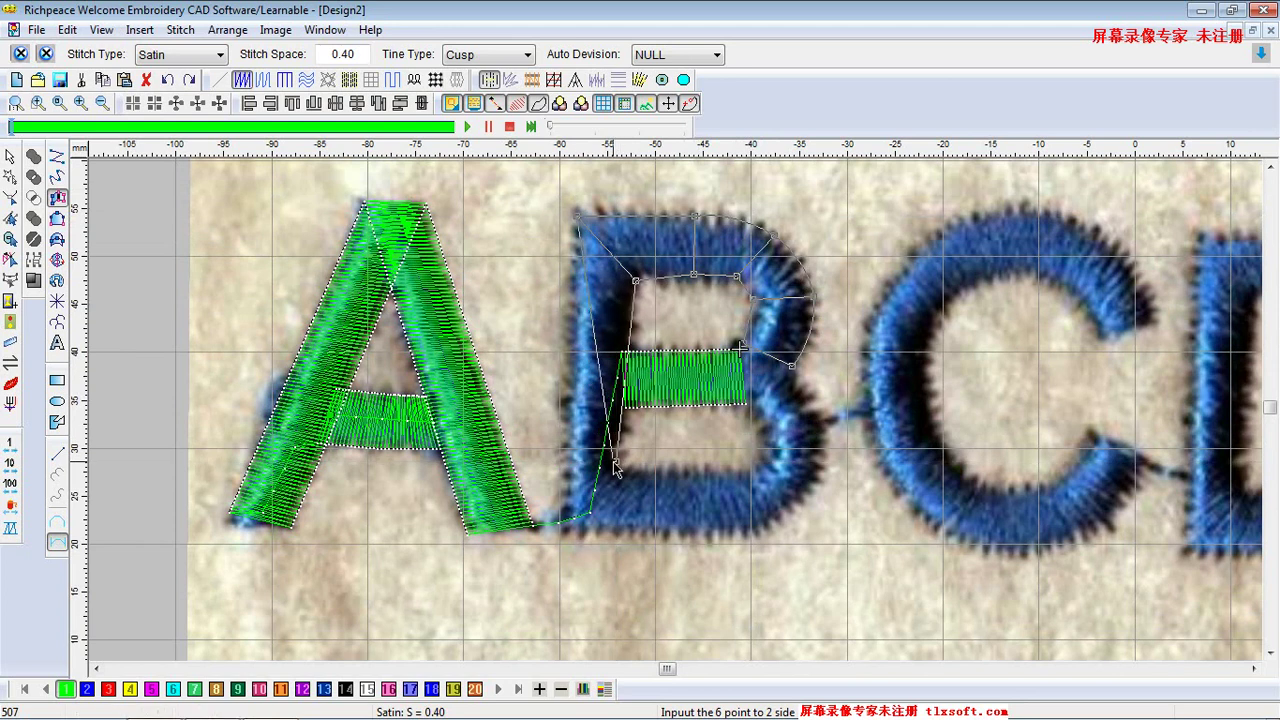
left_click(567, 532)
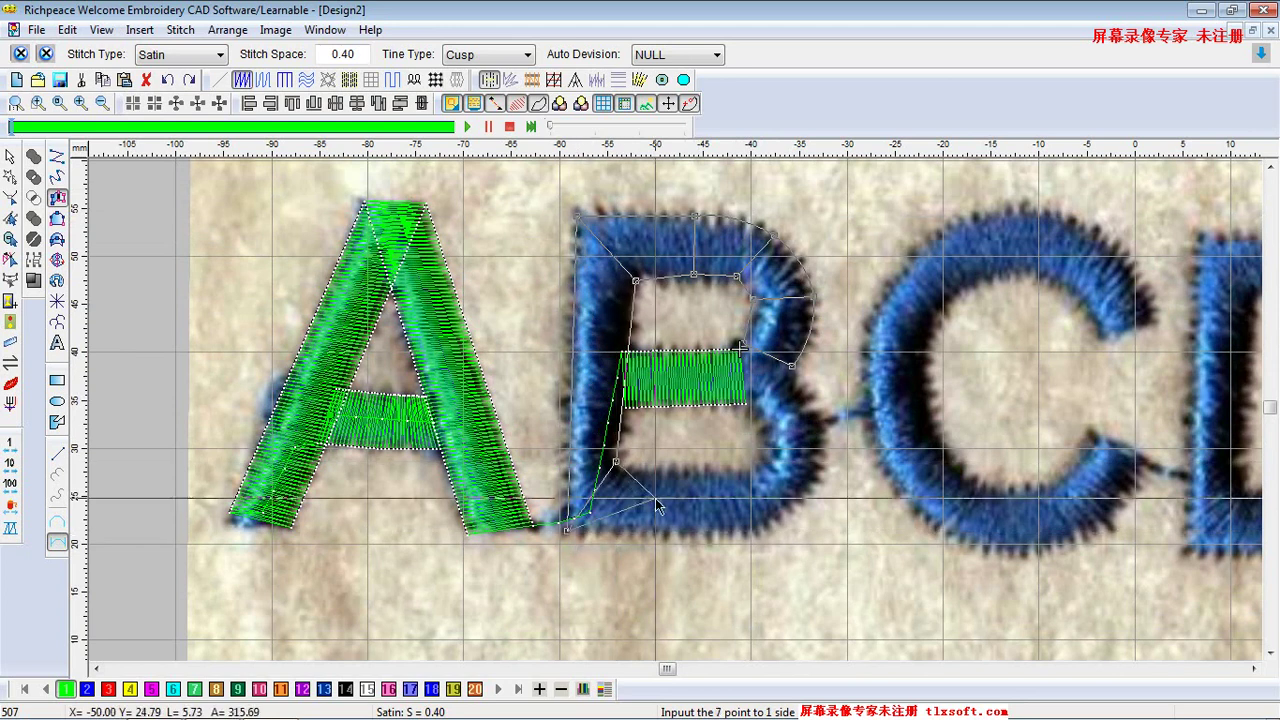
Continue the satin point pairs along the B's bottom bar and around the lower bowl back to the waist, using curve points, and finish the column
left_click(652, 538)
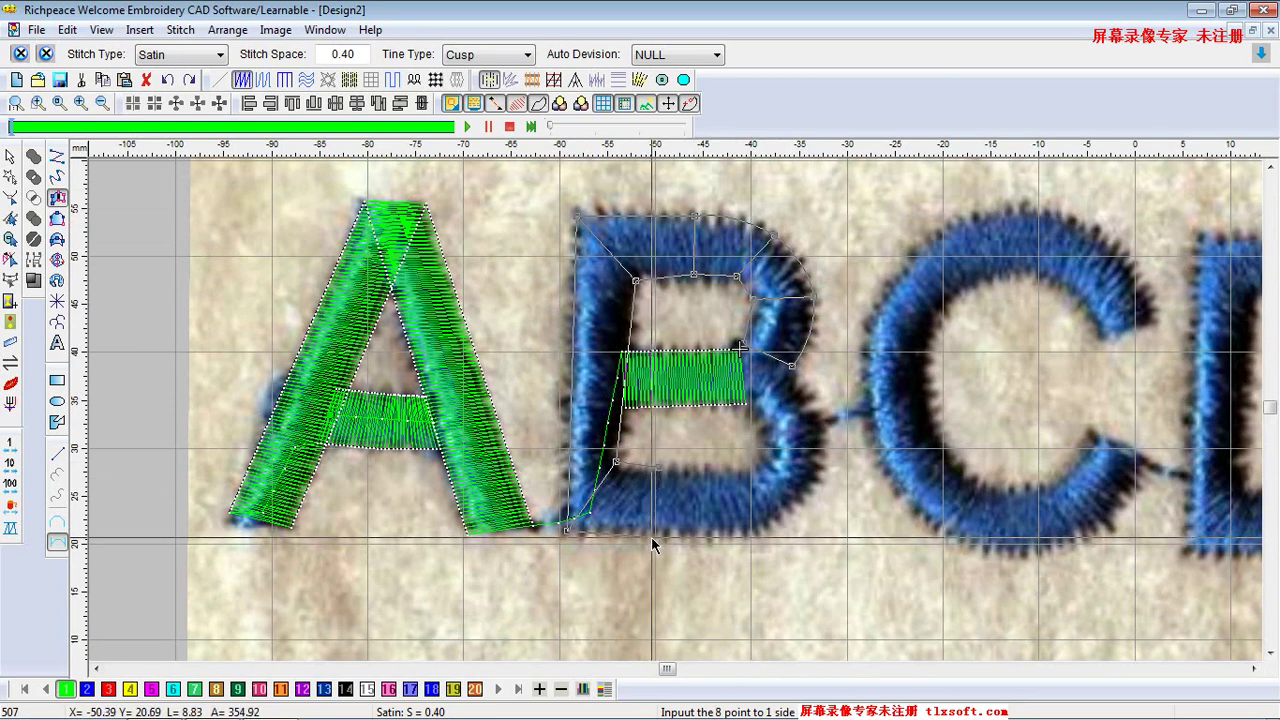
left_click(728, 463)
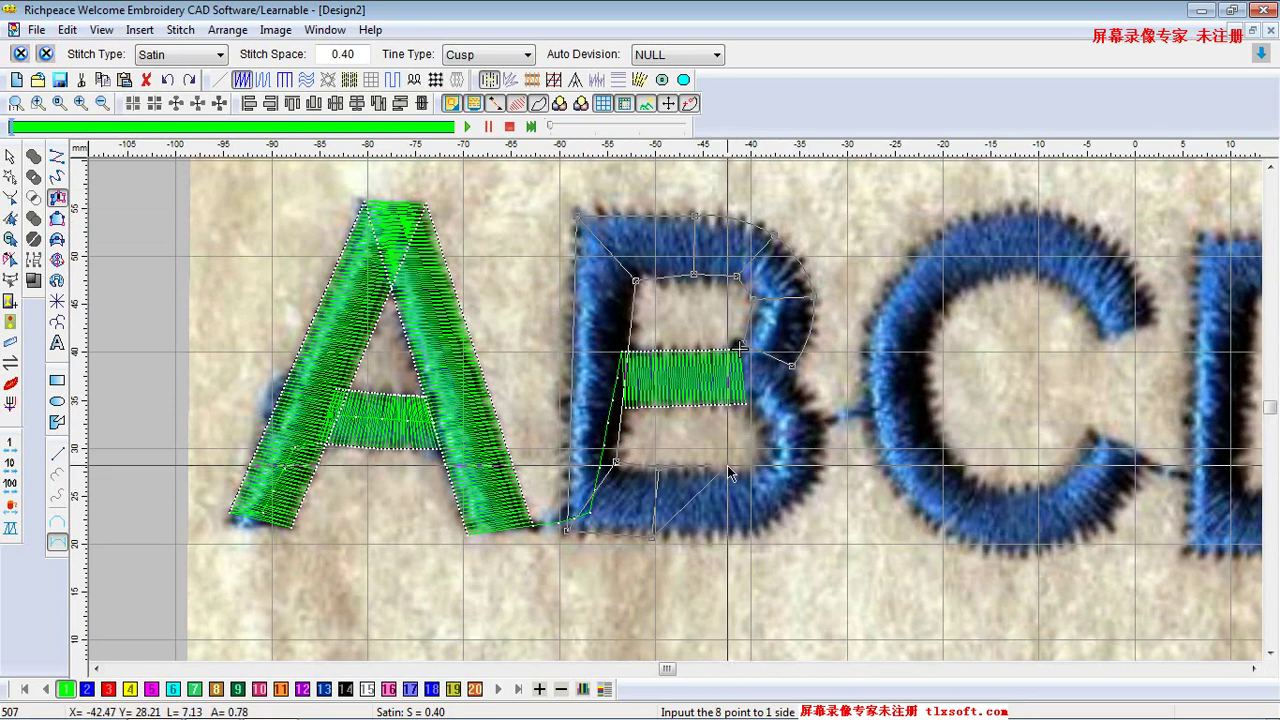
left_click(743, 535)
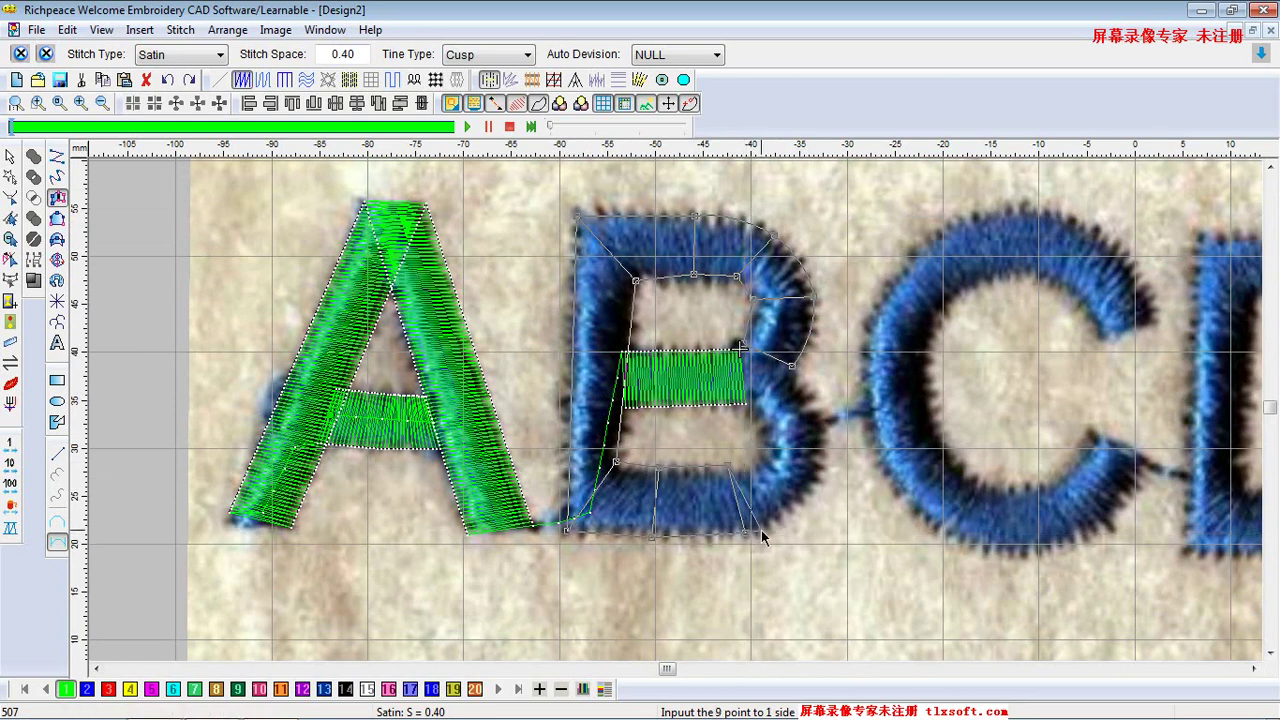
left_click(762, 450)
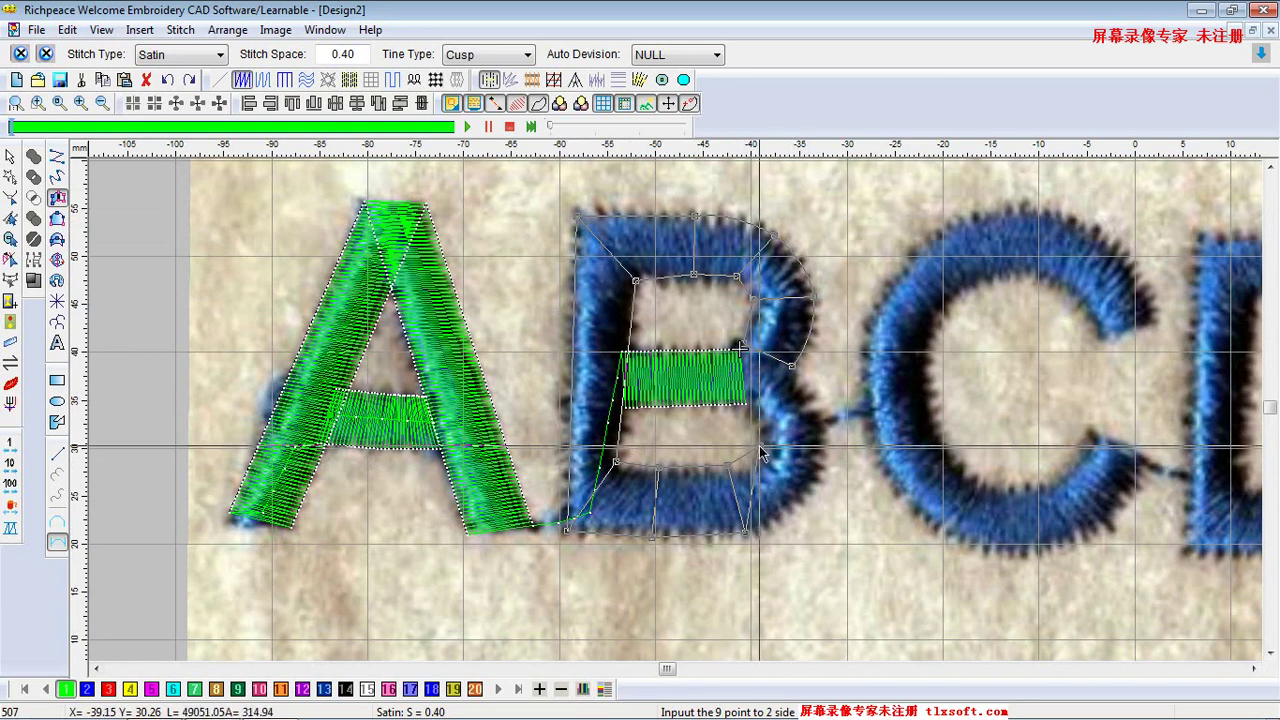
right_click(805, 501)
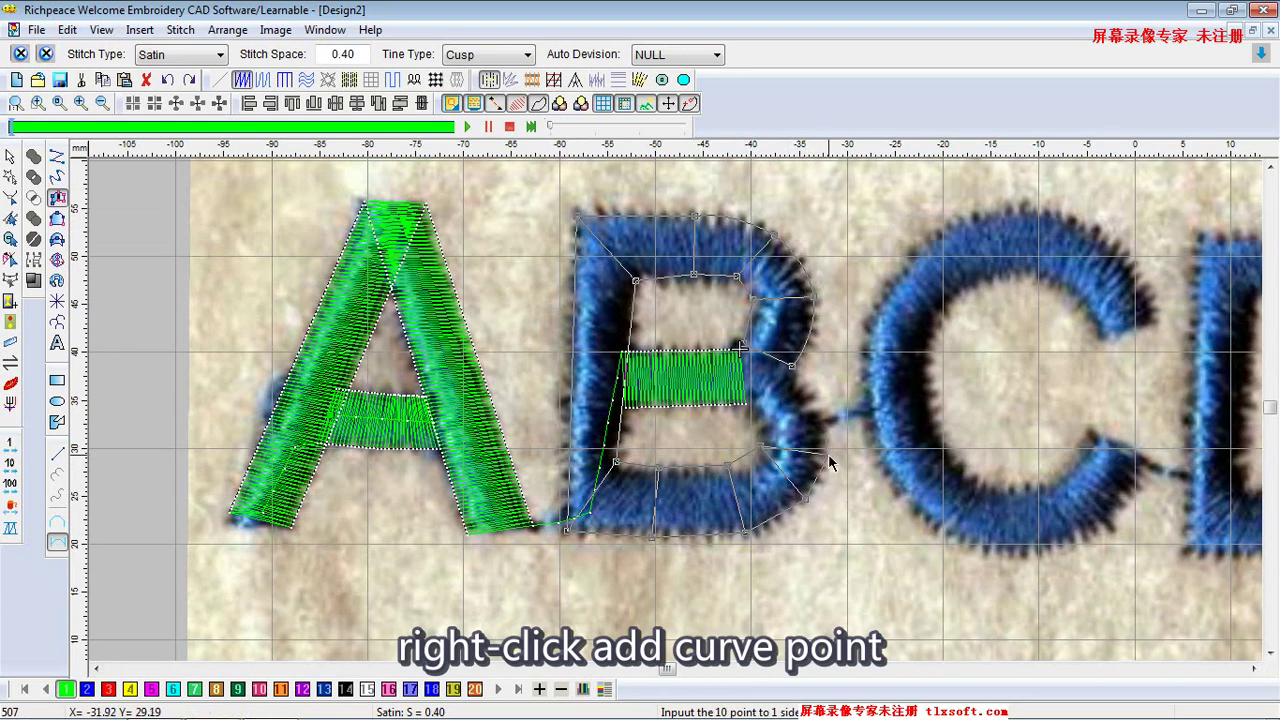
left_click(826, 436)
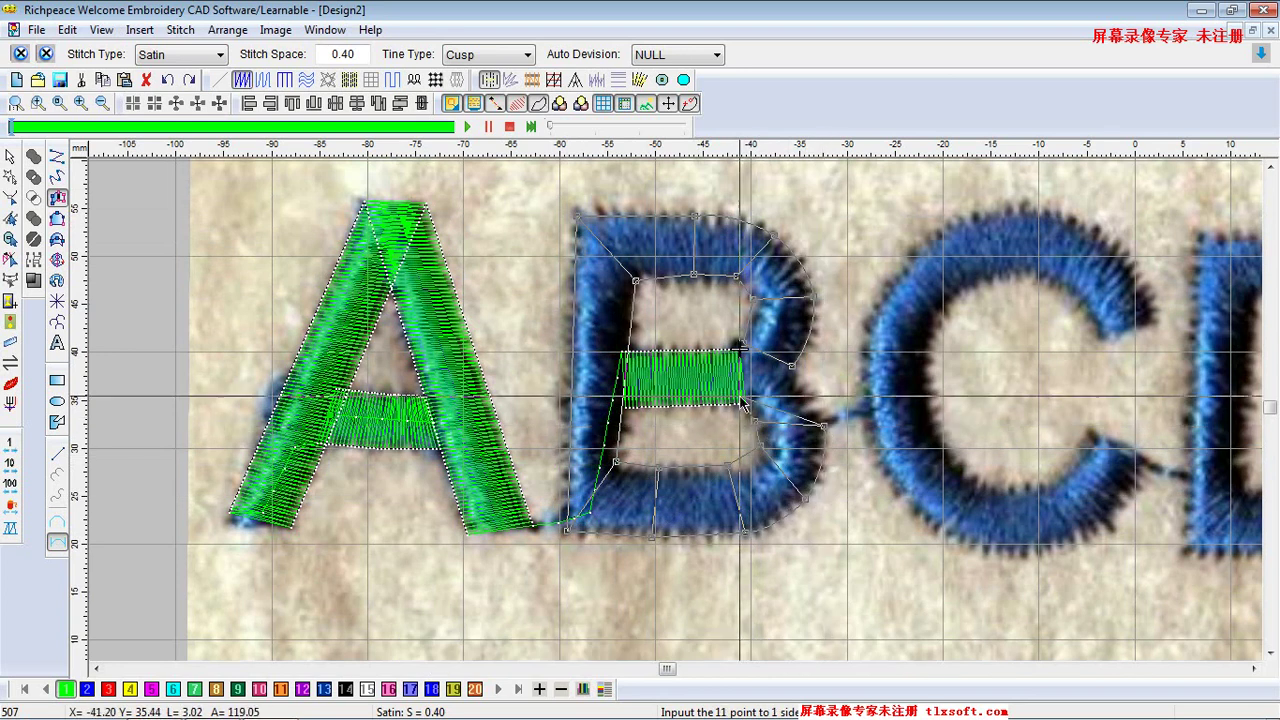
left_click(794, 385)
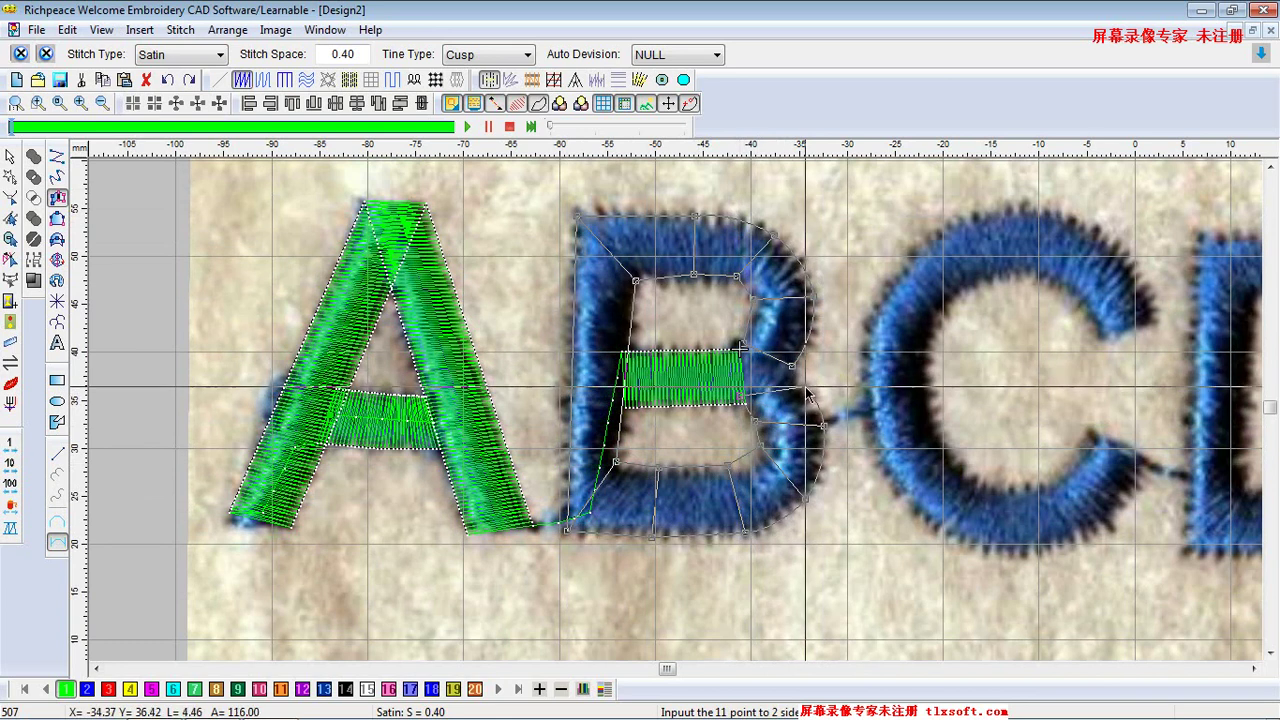
left_click(802, 389)
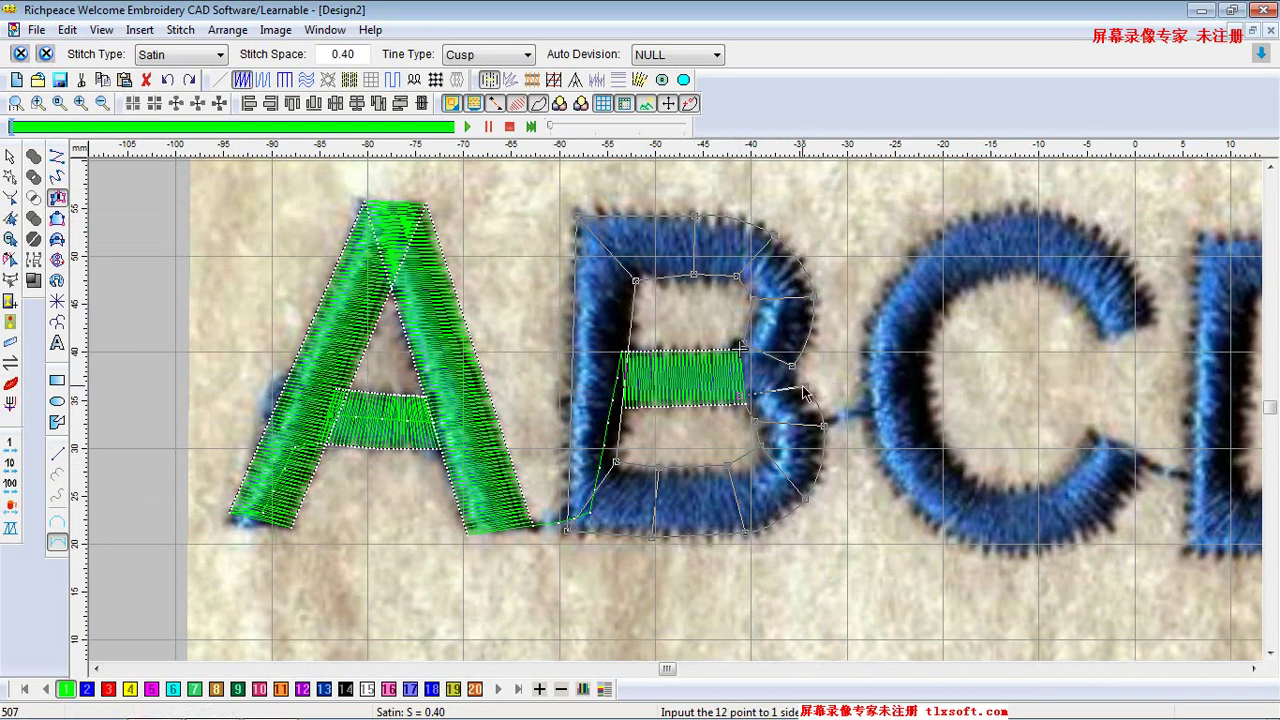
left_click(742, 350)
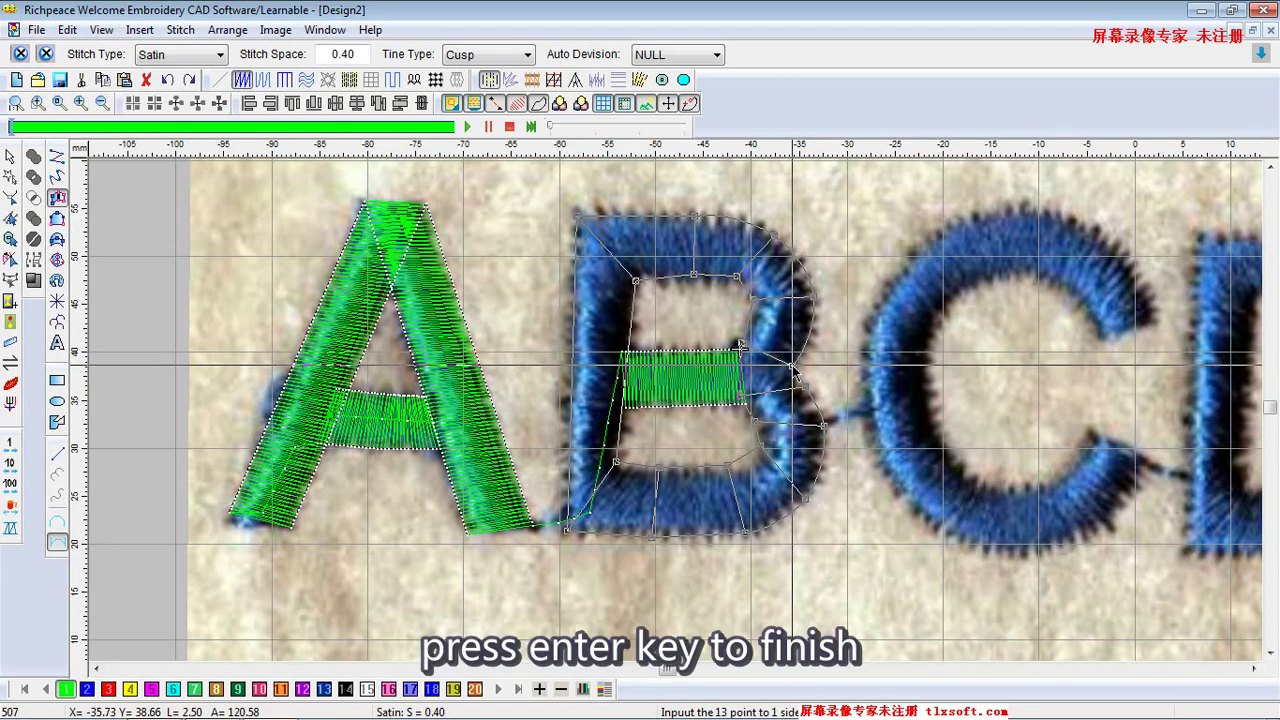
key("Return")
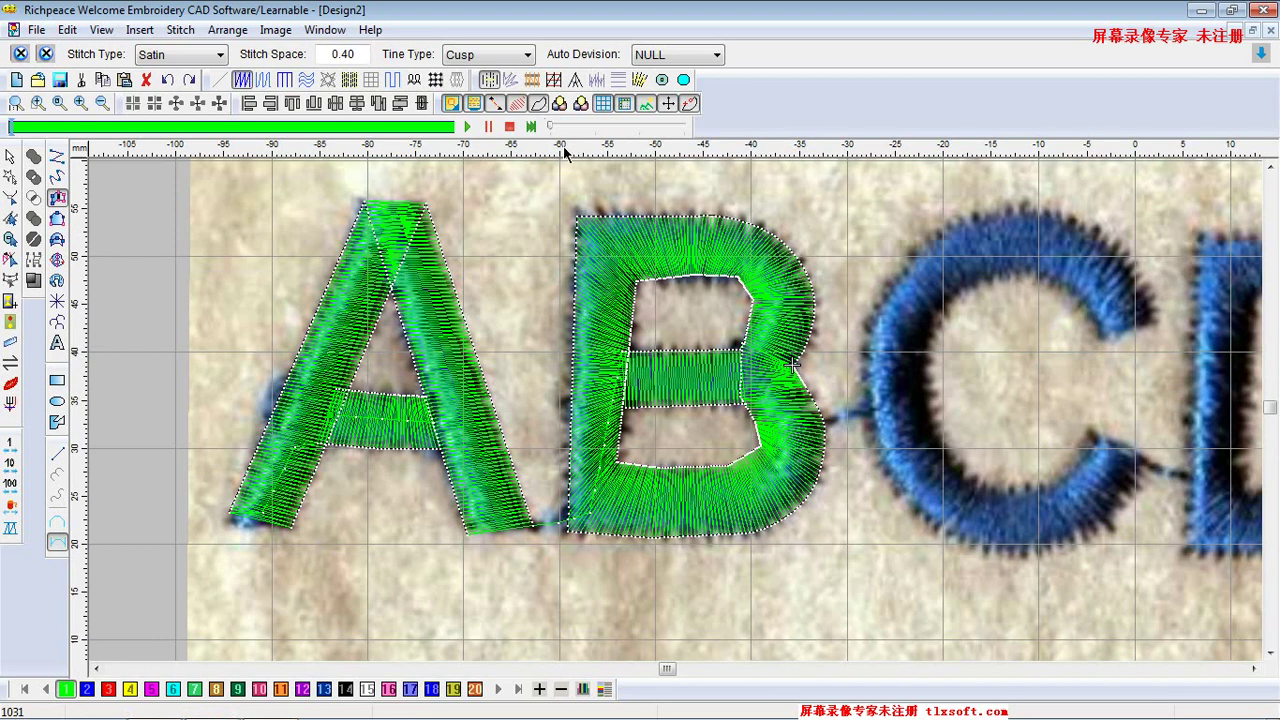
Play the Slow Show of the stitching sequence for the letters A and B
left_click(467, 127)
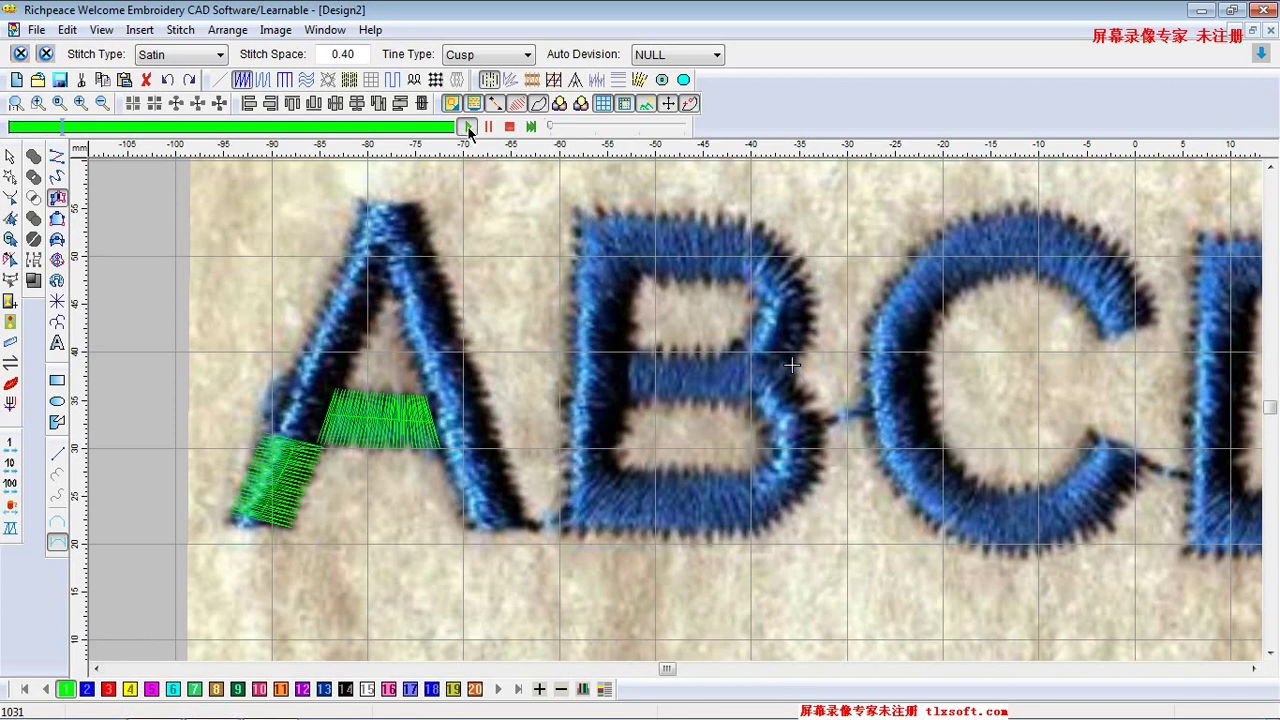